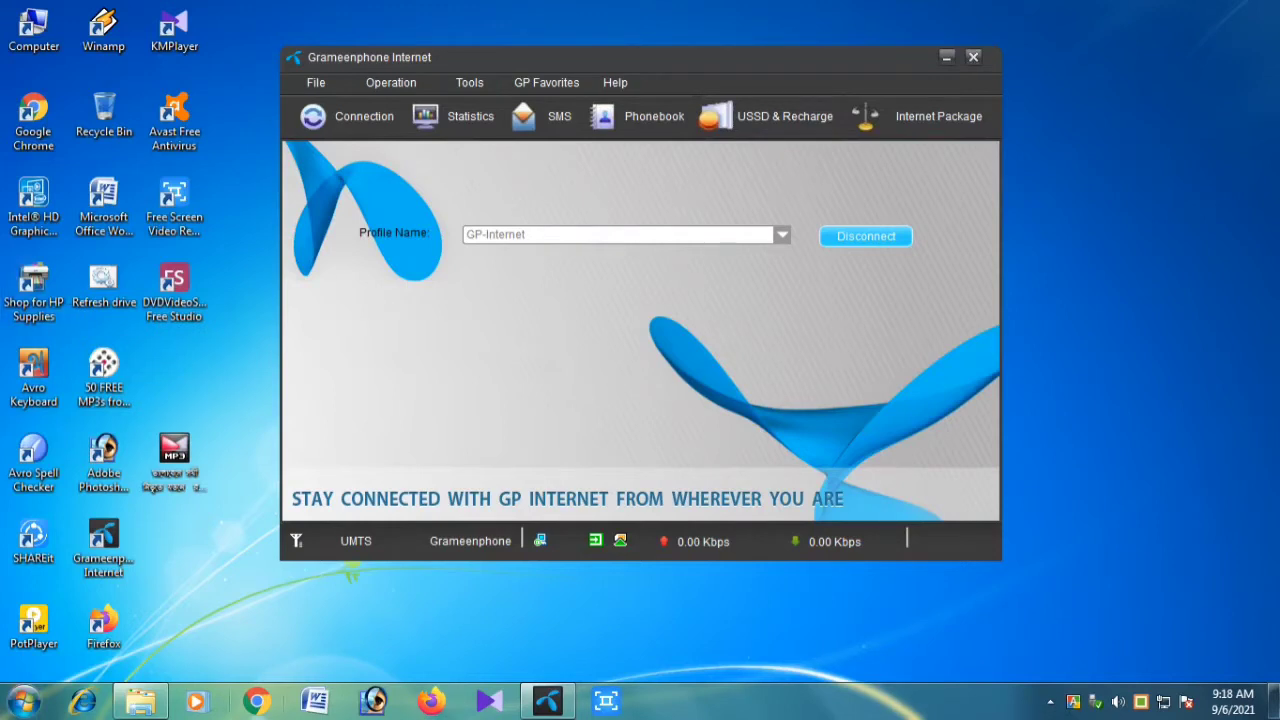
Launch Google Chrome from the taskbar
{"action": "left_click", "coordinate": [256, 701]}
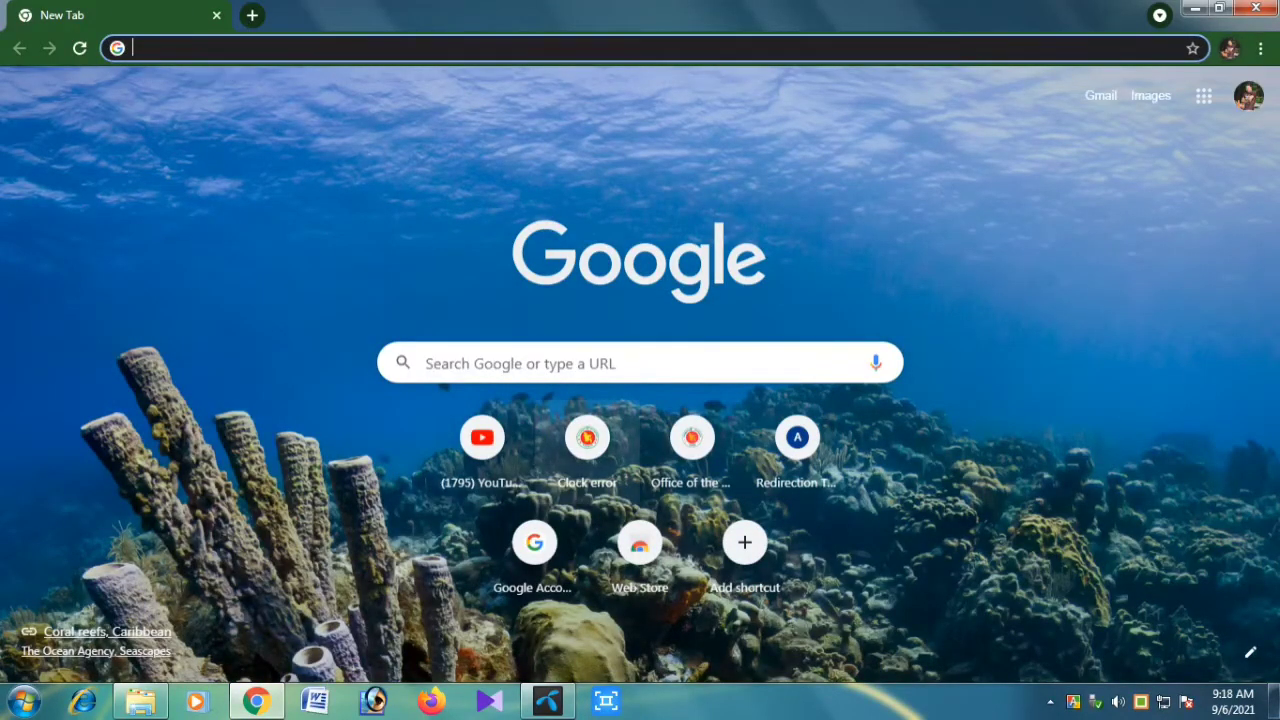
{"action": "left_click", "coordinate": [580, 363]}
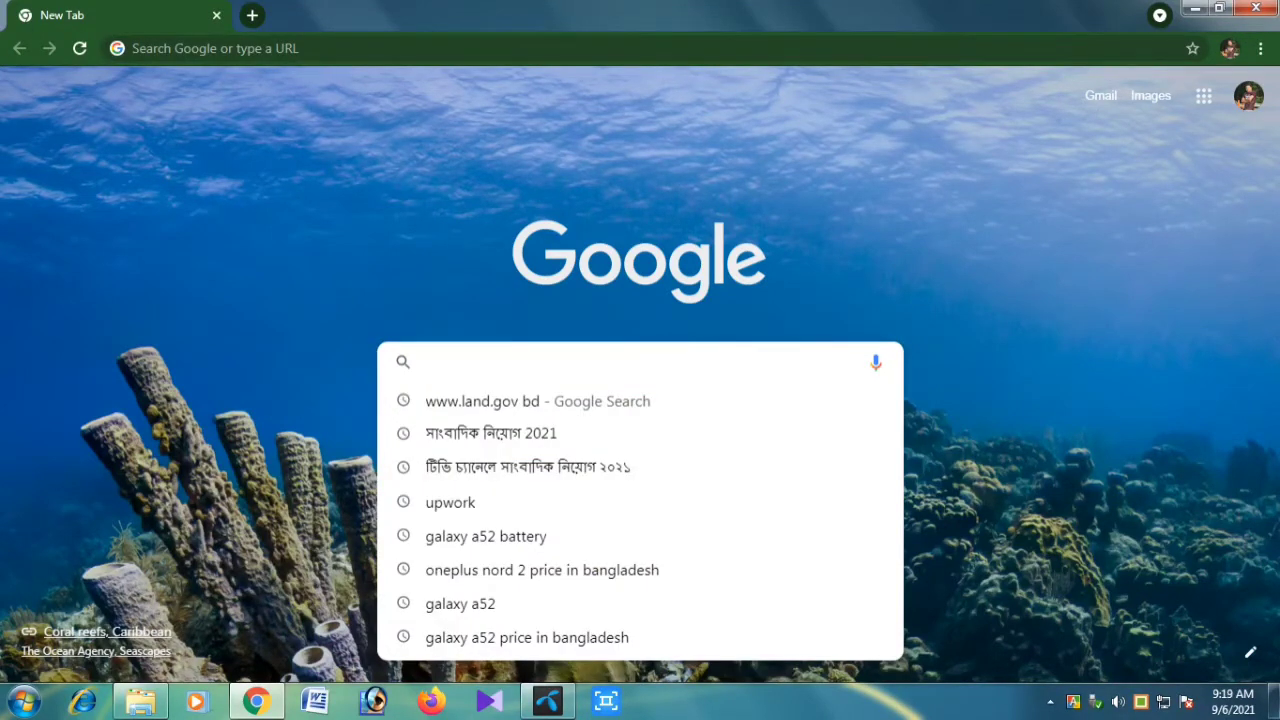
{"action": "type", "text": "যয"}
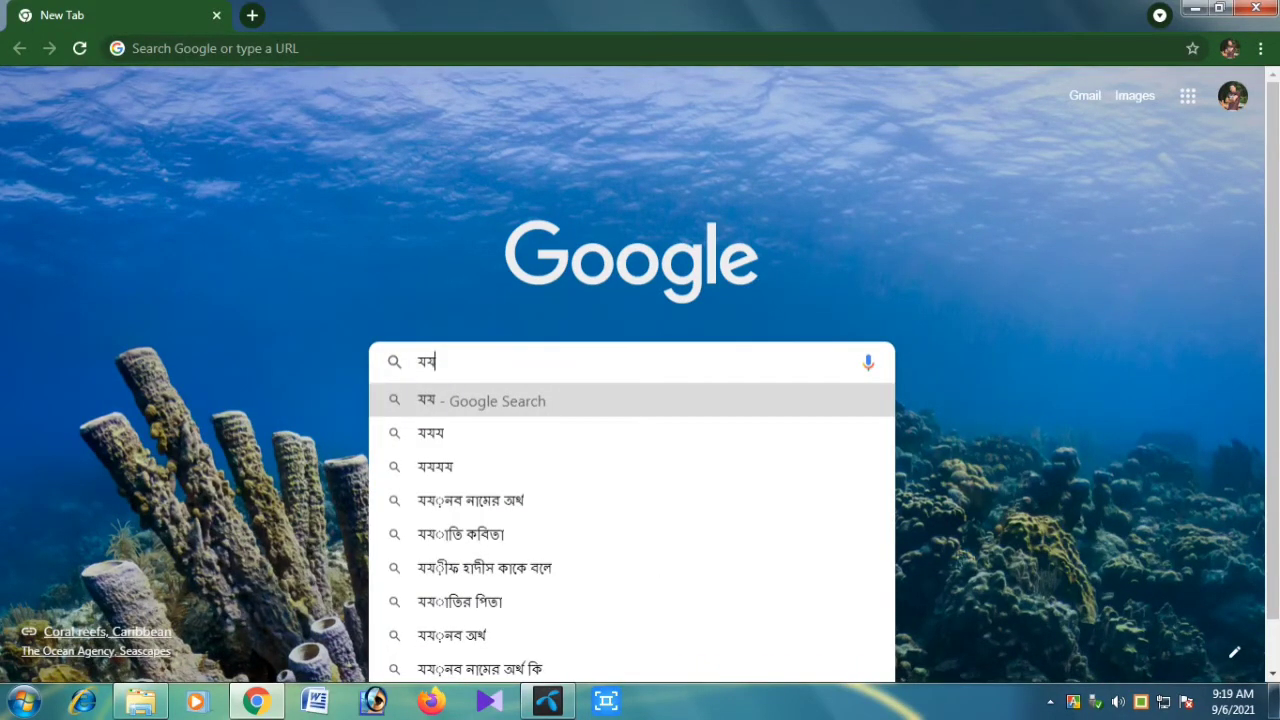
{"action": "key", "text": "BackSpace"}
{"action": "key", "text": "BackSpace"}
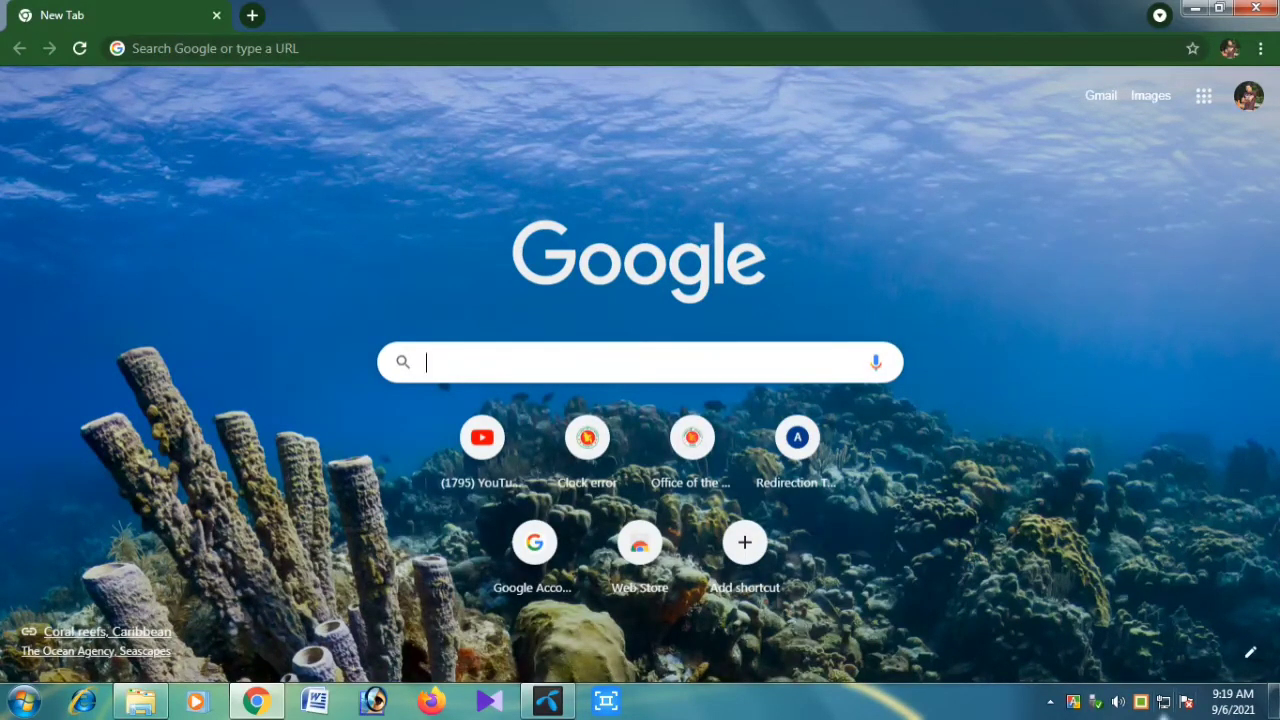
{"action": "left_click", "coordinate": [1141, 711]}
{"action": "left_click", "coordinate": [622, 364]}
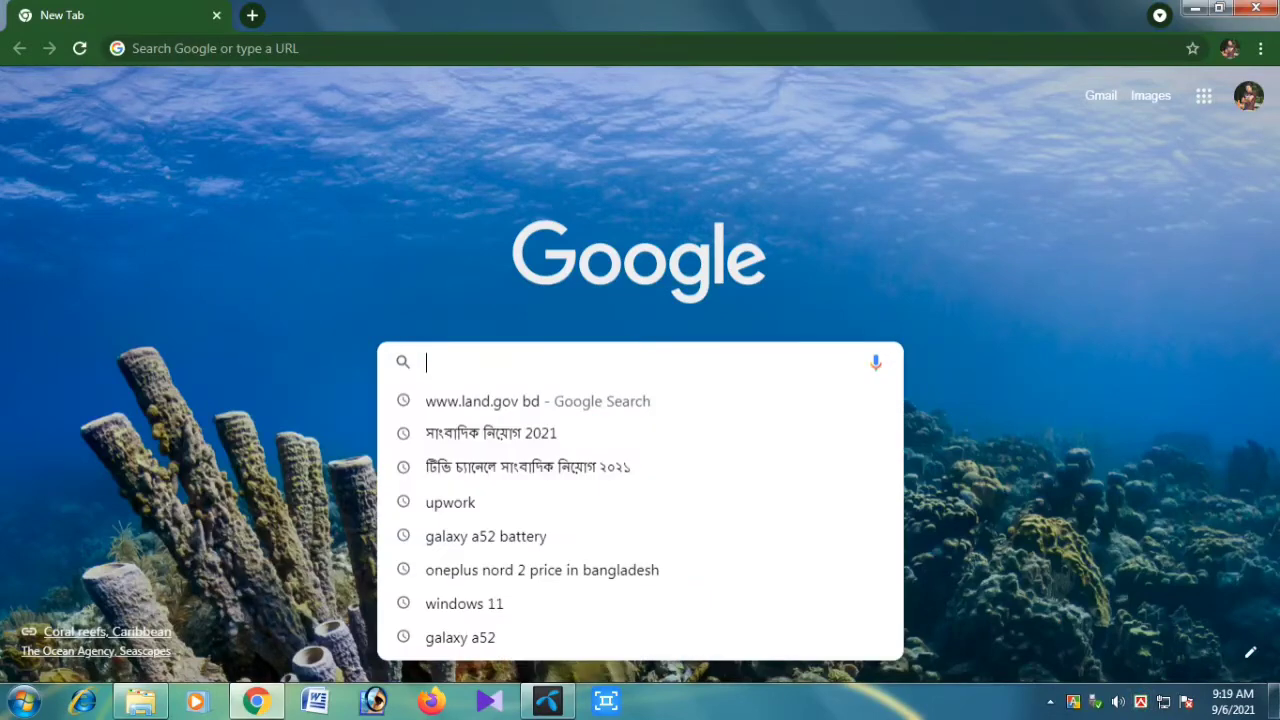
{"action": "type", "text": "ww"}
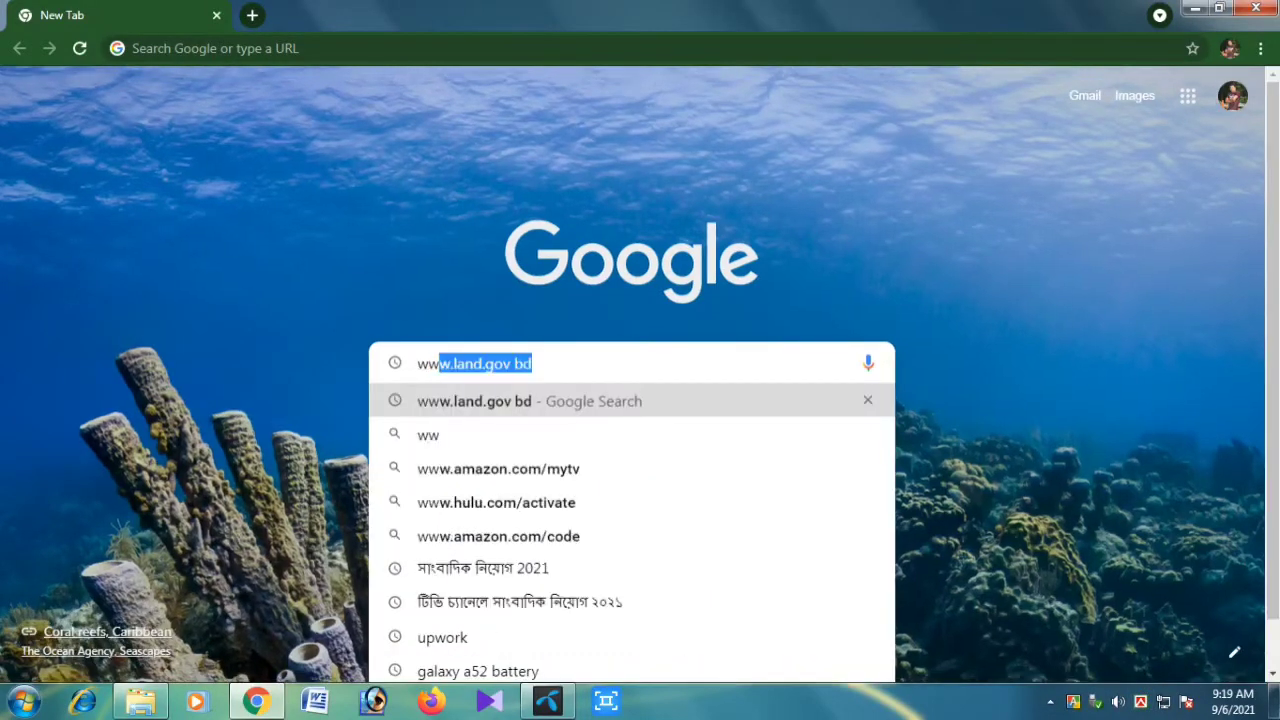
{"action": "type", "text": "w.l"}
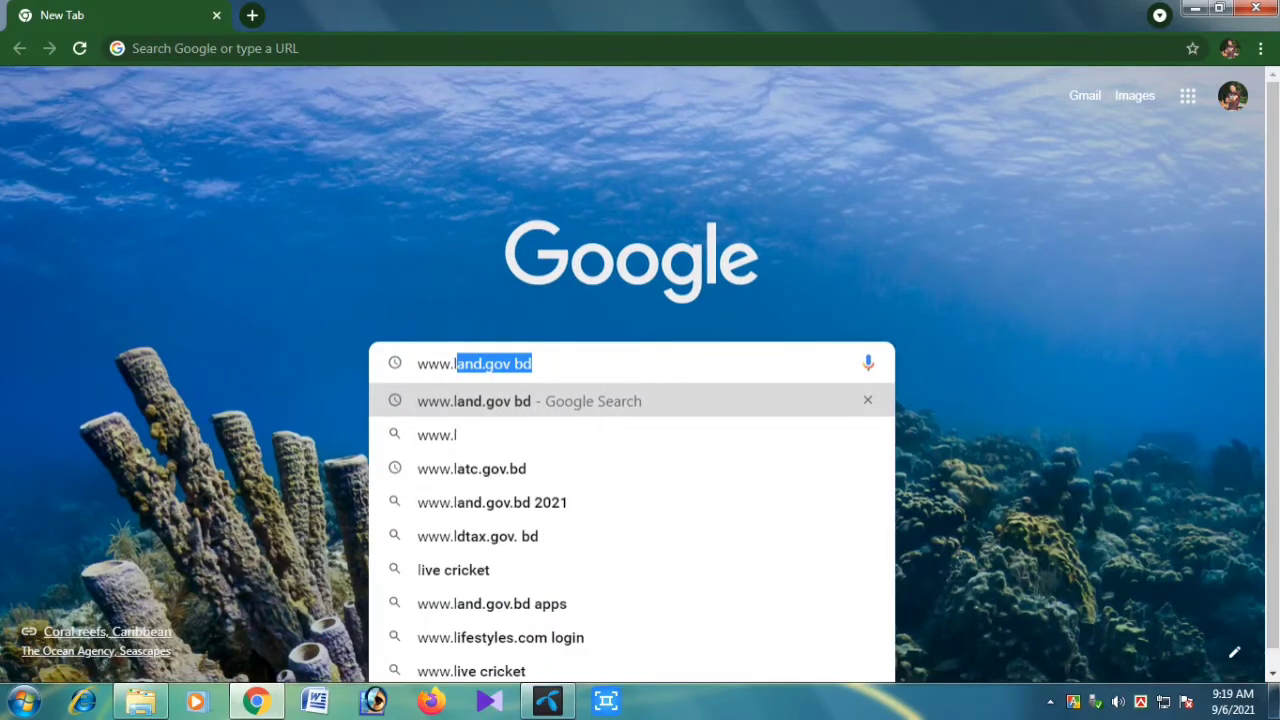
{"action": "type", "text": "an"}
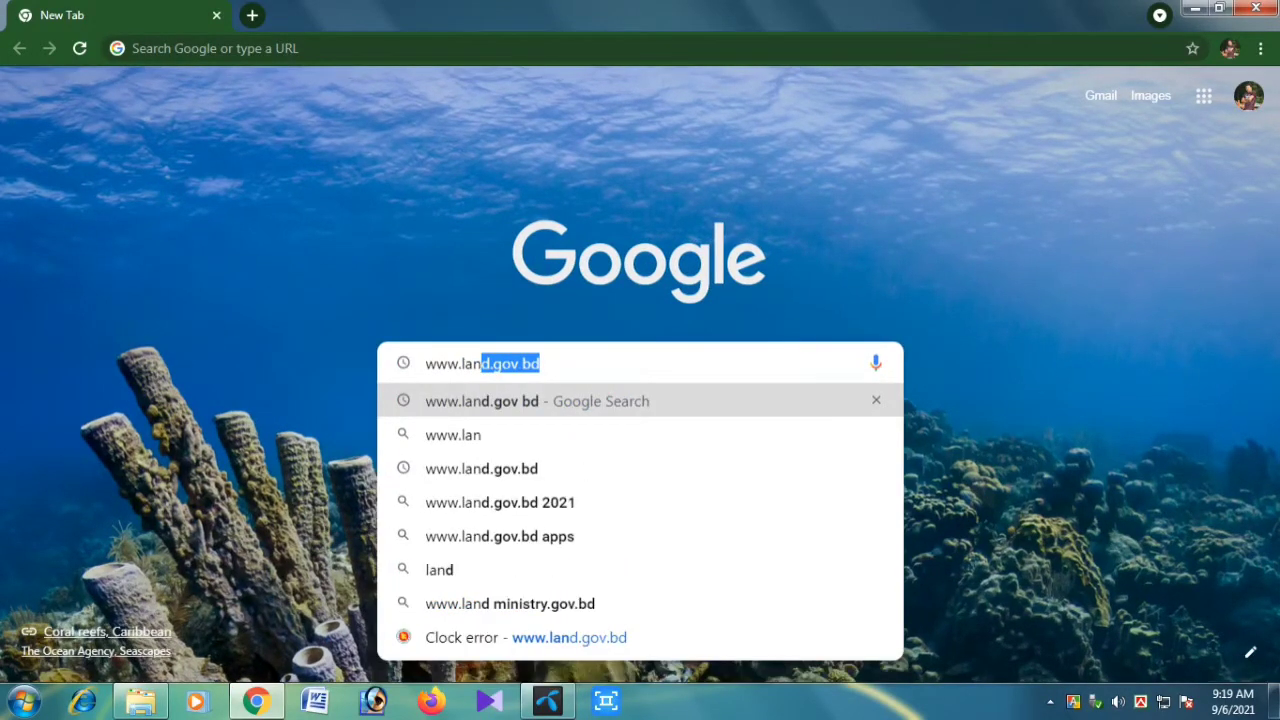
{"action": "type", "text": "d.go"}
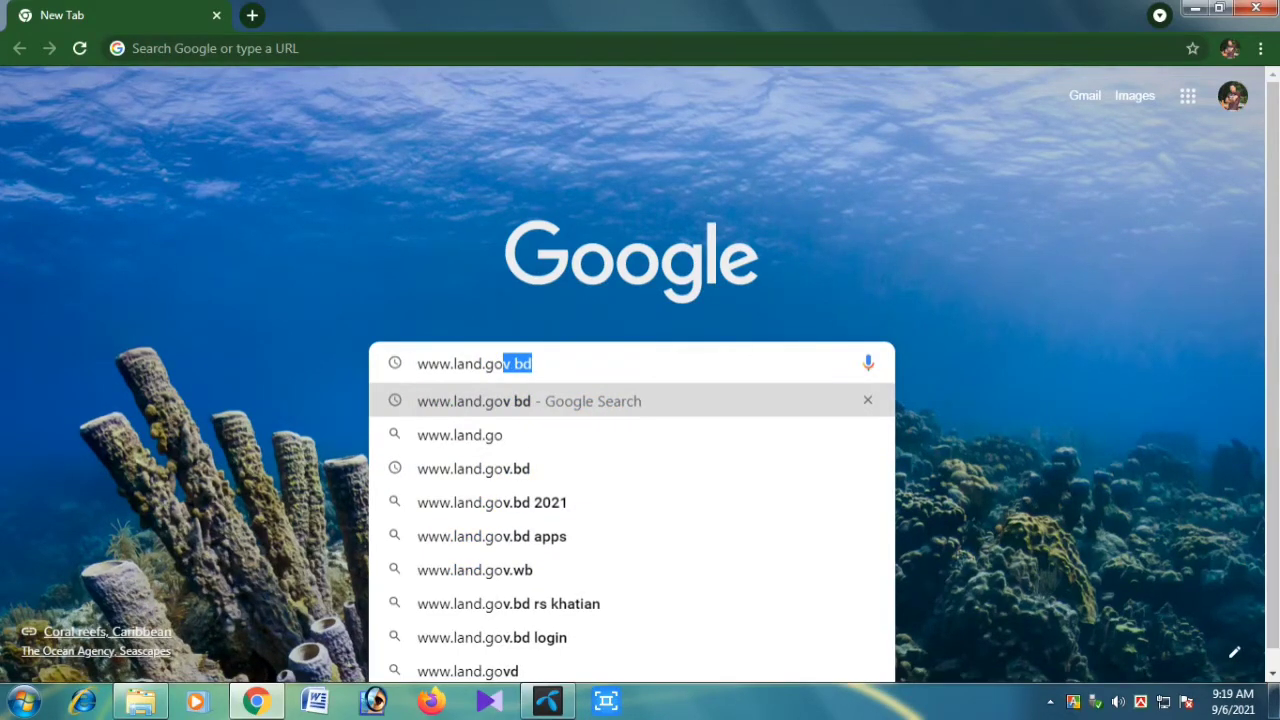
{"action": "type", "text": "v."}
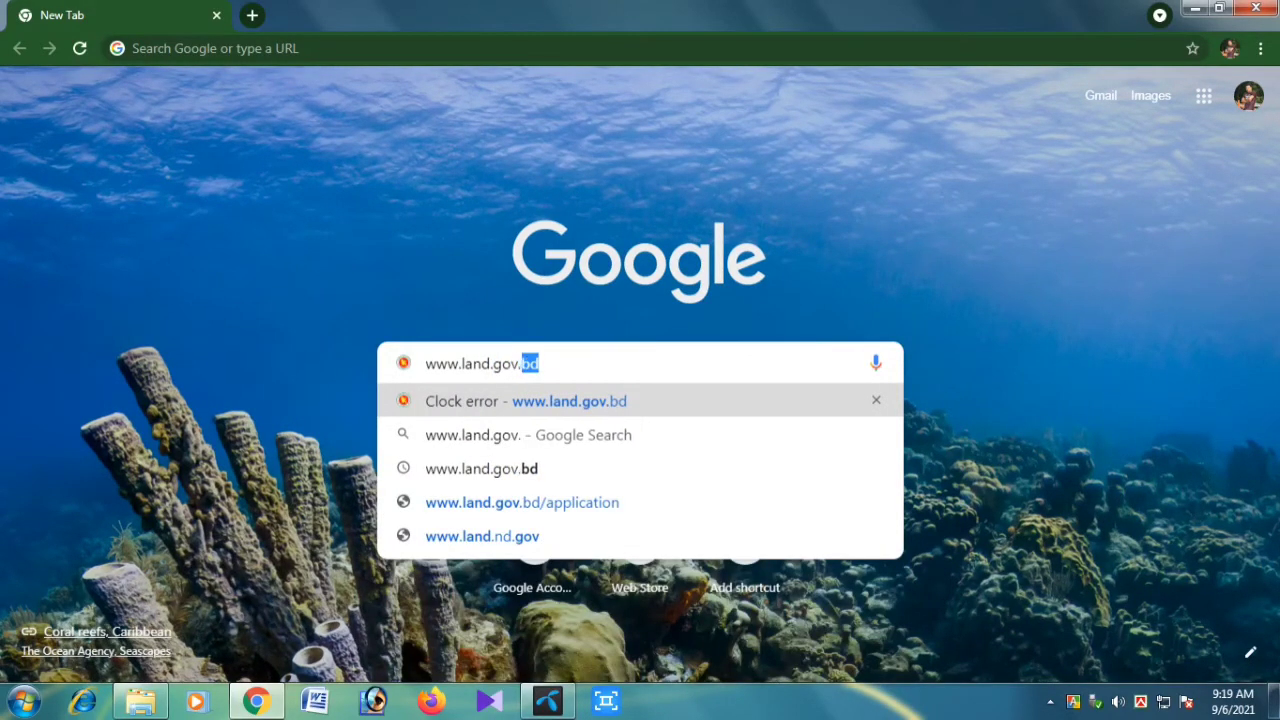
{"action": "type", "text": "d"}
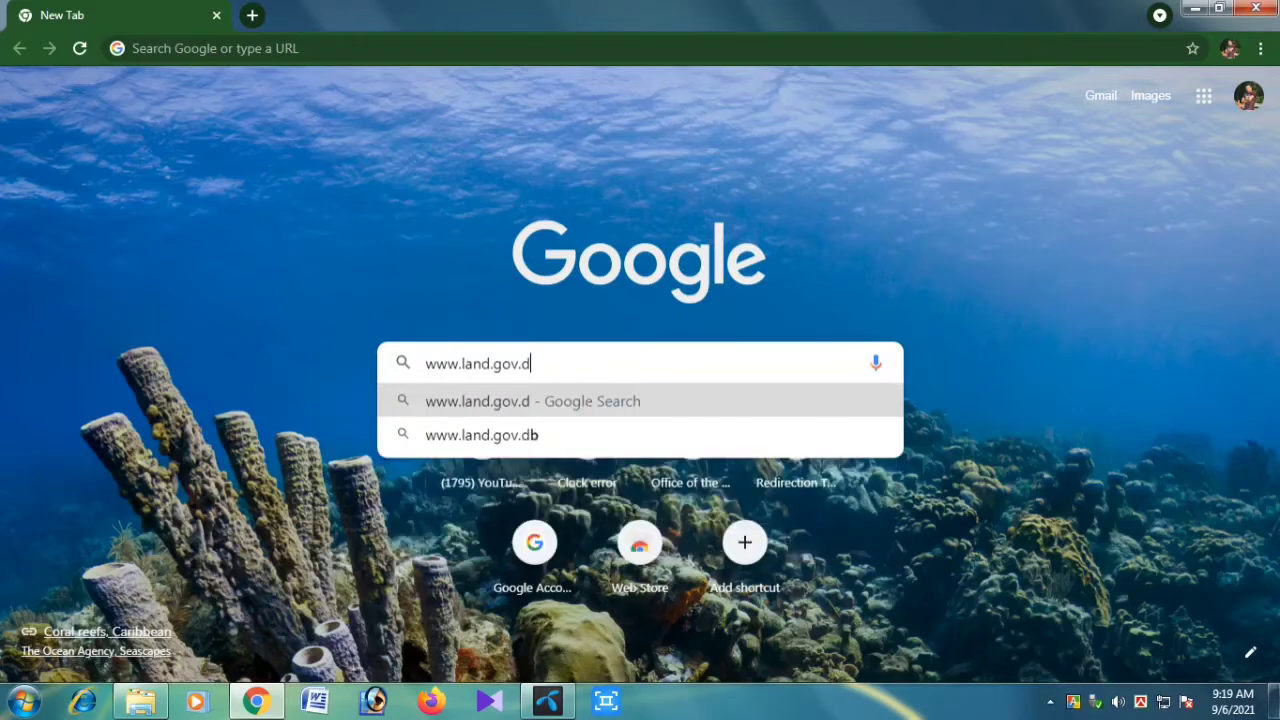
{"action": "key", "text": "BackSpace"}
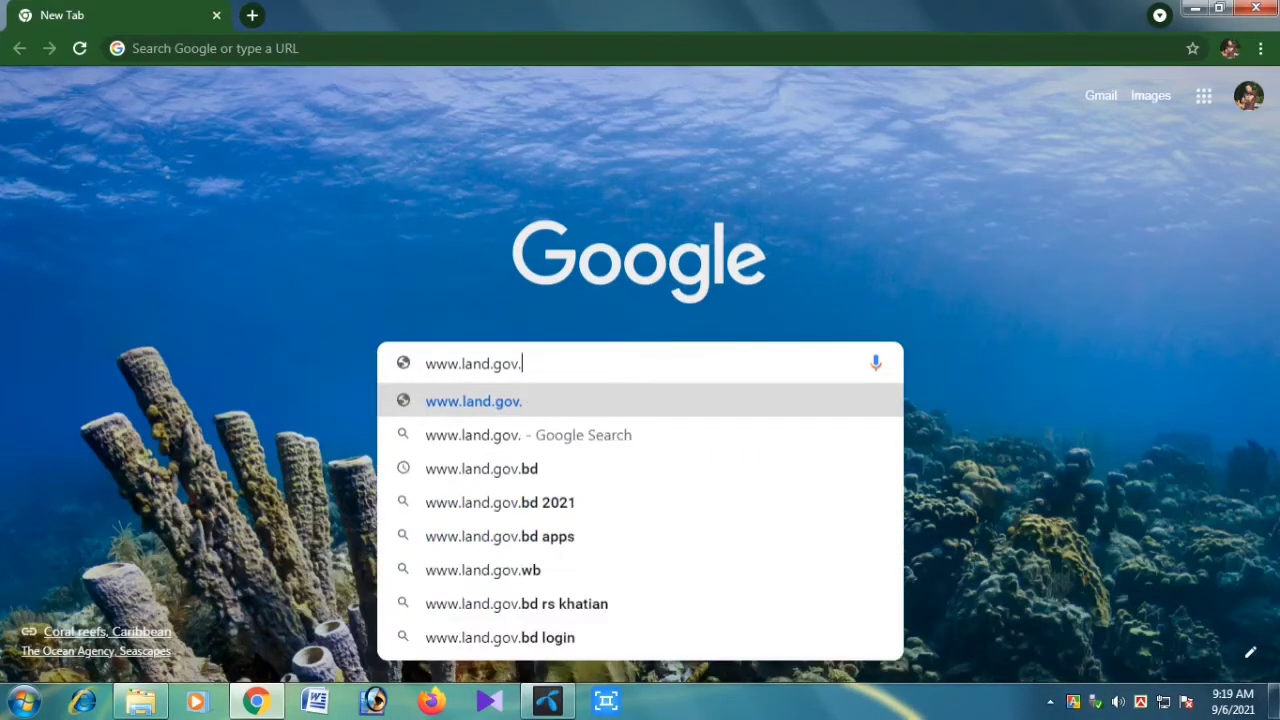
{"action": "type", "text": "bd"}
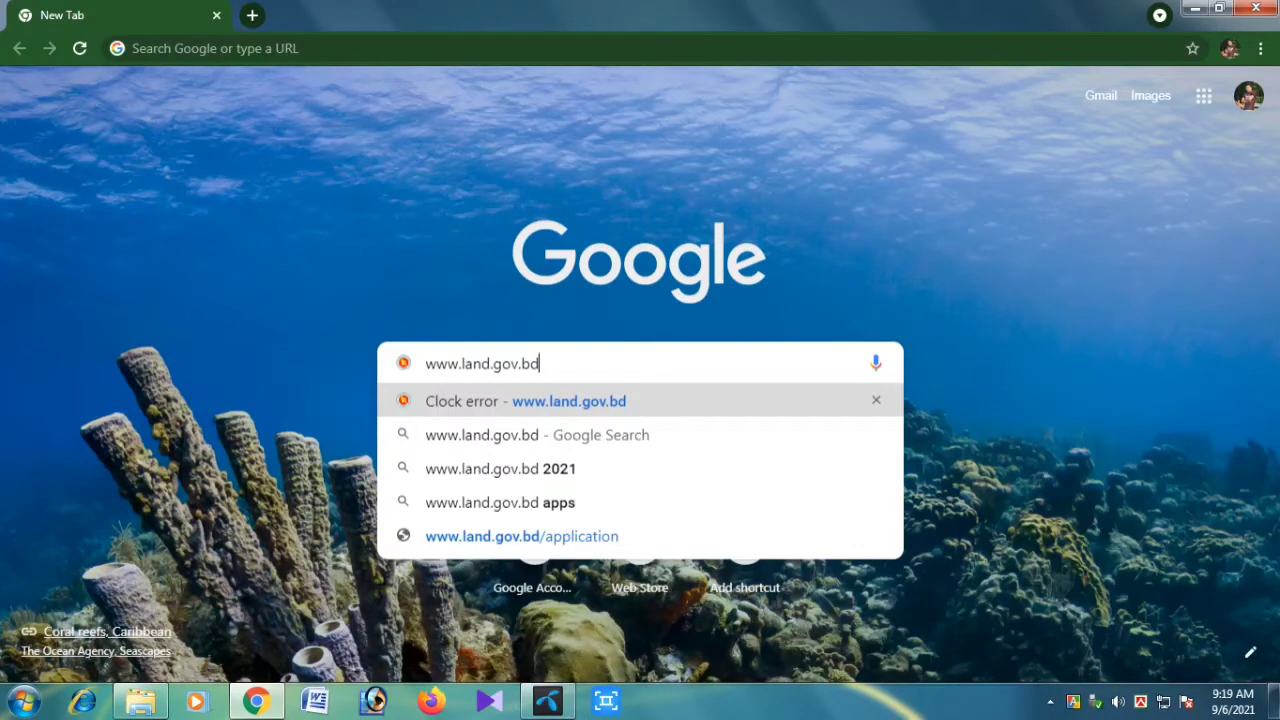
{"action": "key", "text": "Return"}
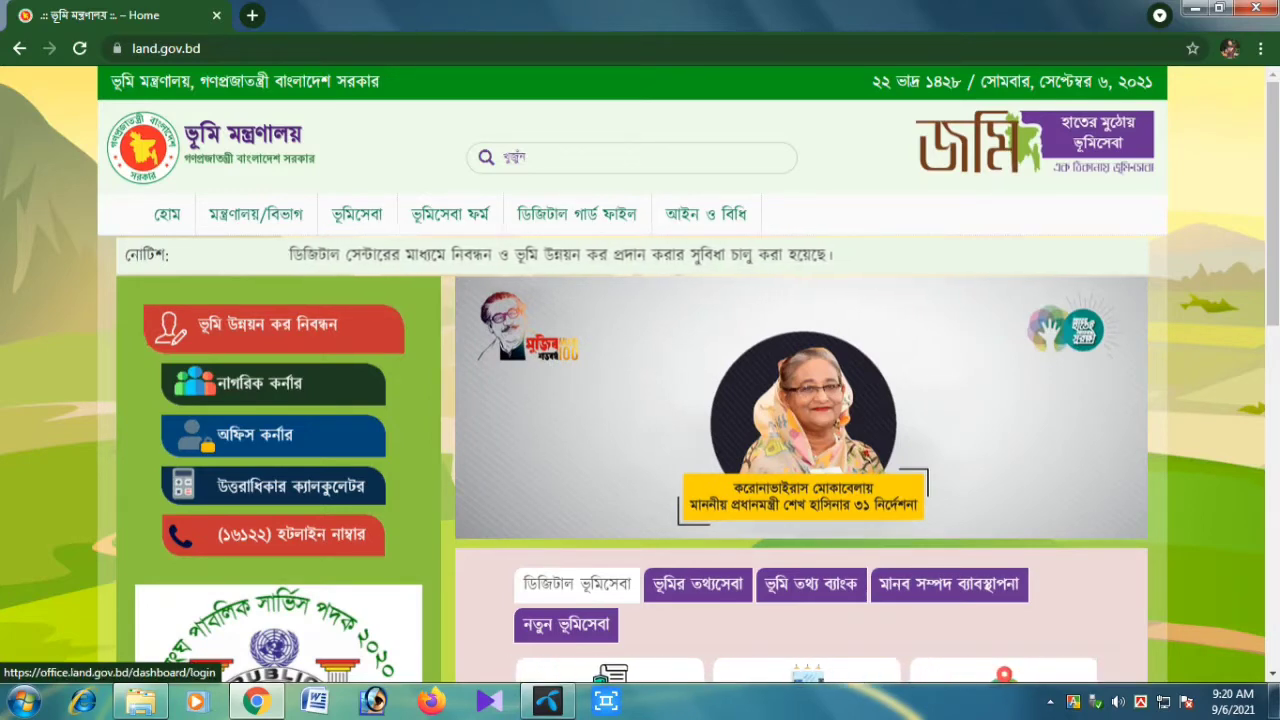
Open the land office login page and sign in with the saved credentials
{"action": "left_click", "coordinate": [273, 436]}
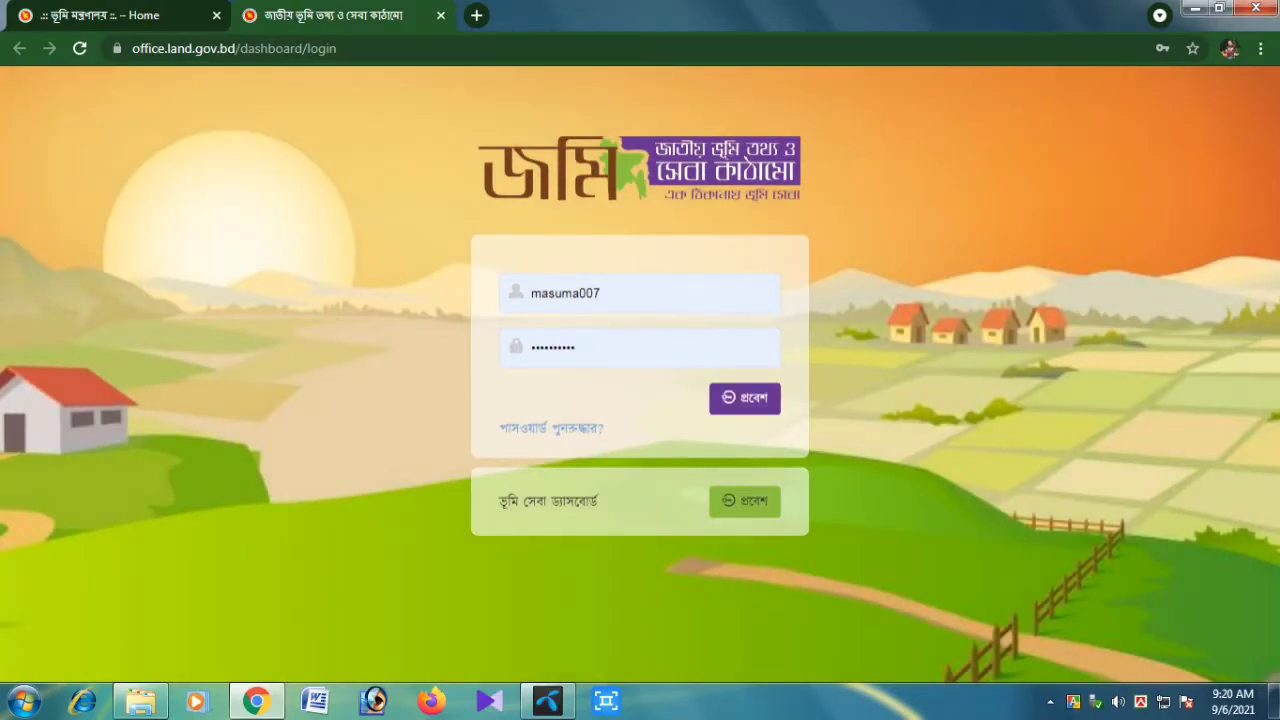
{"action": "left_click", "coordinate": [745, 399]}
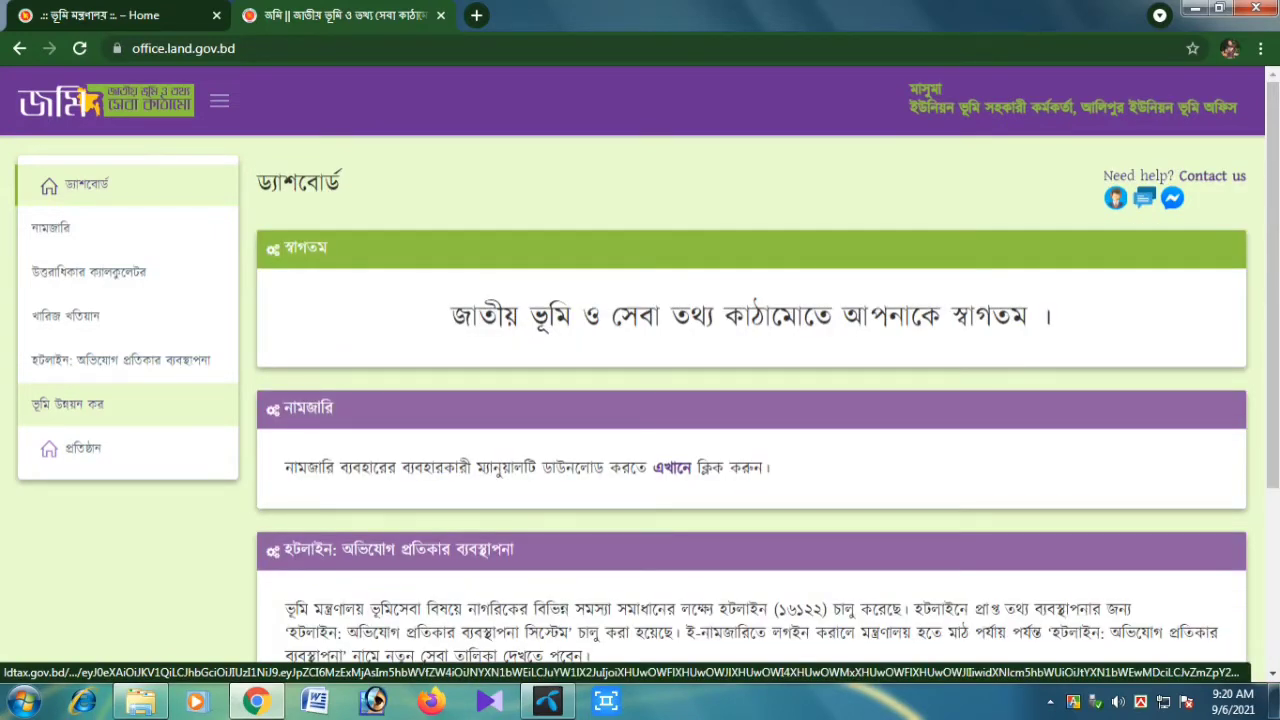
Open ভূমি উন্নয়ন কর, then হোল্ডিং এন্ট্রি under রেজিস্টার-২
{"action": "left_click", "coordinate": [67, 403]}
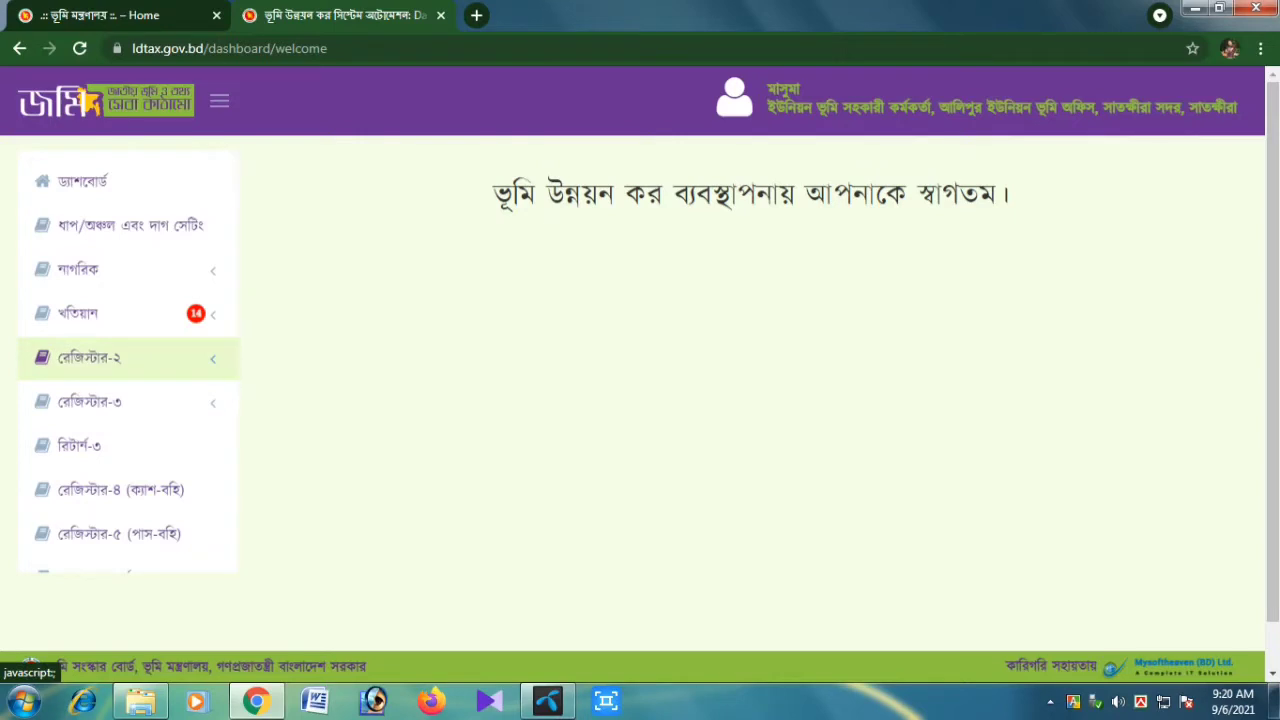
{"action": "left_click", "coordinate": [120, 357]}
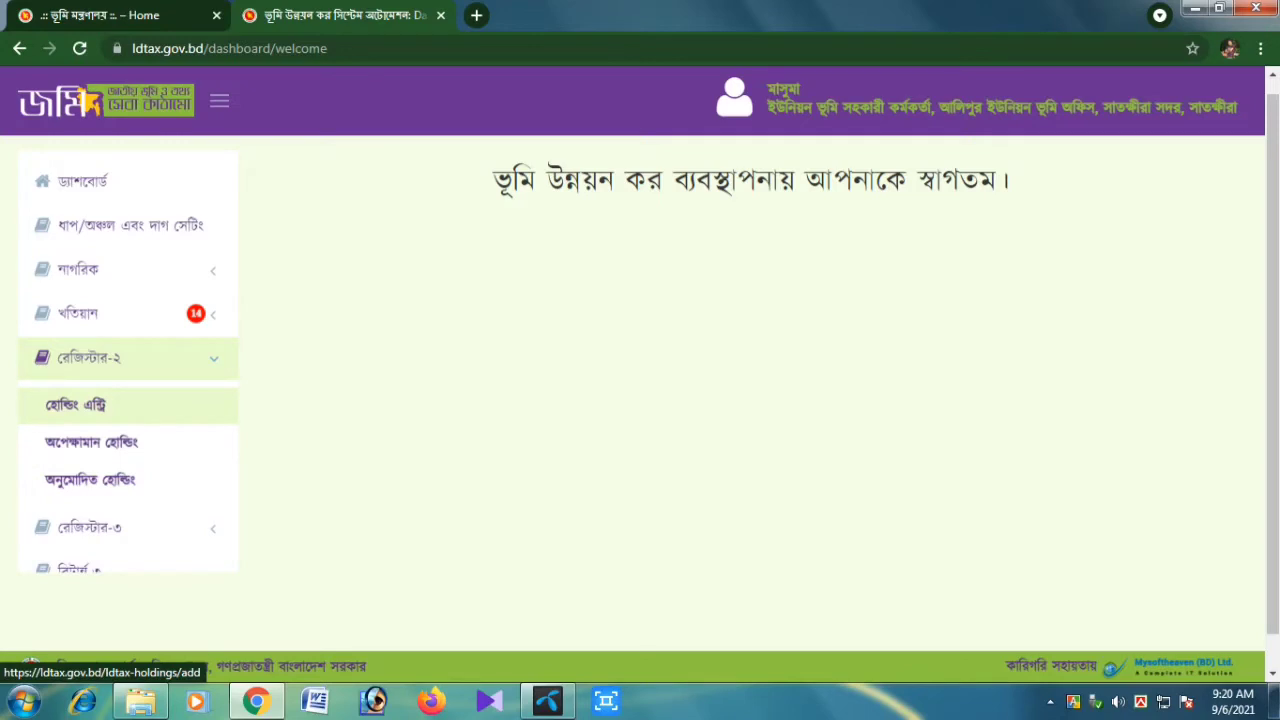
{"action": "left_click", "coordinate": [75, 404]}
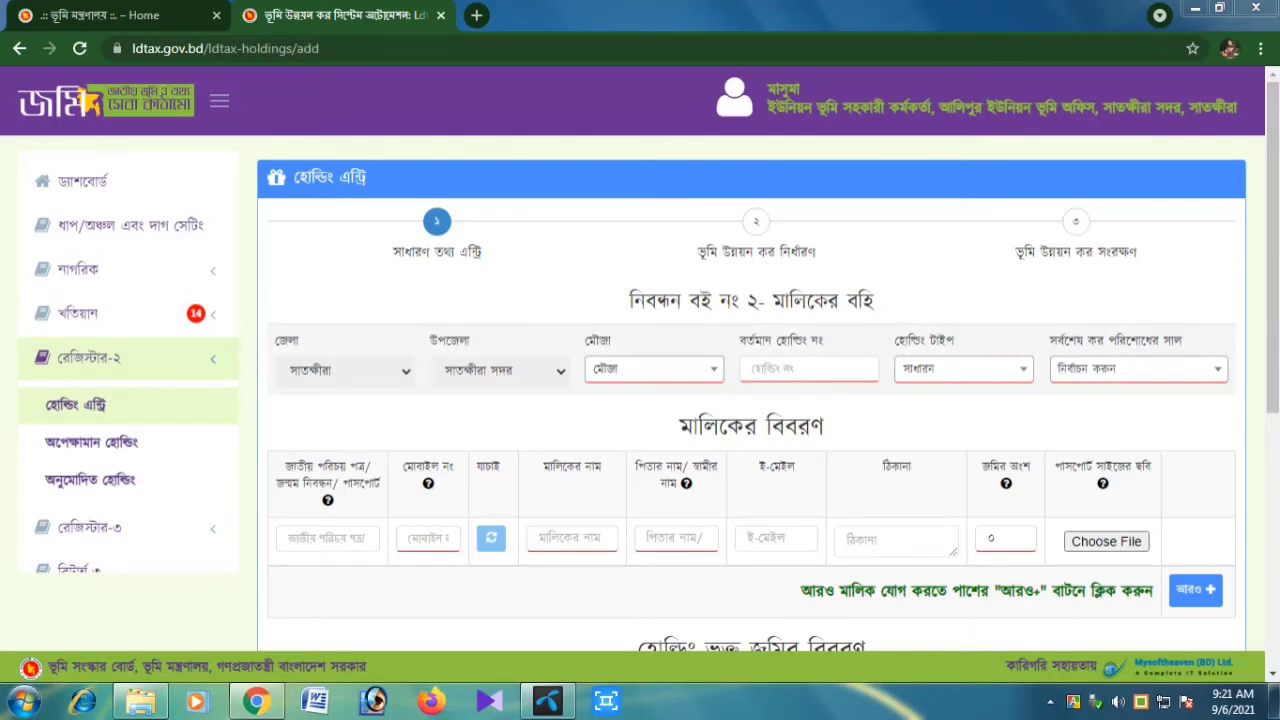
{"action": "left_click", "coordinate": [654, 369]}
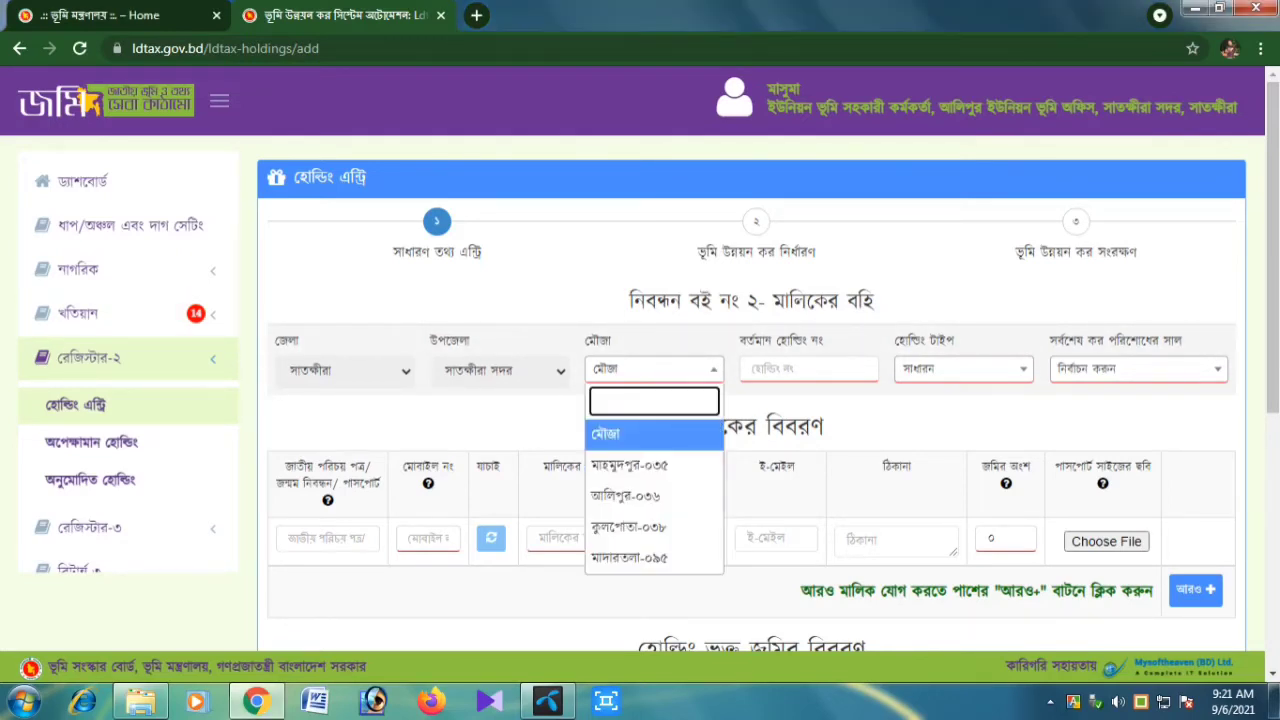
{"action": "left_click", "coordinate": [654, 496]}
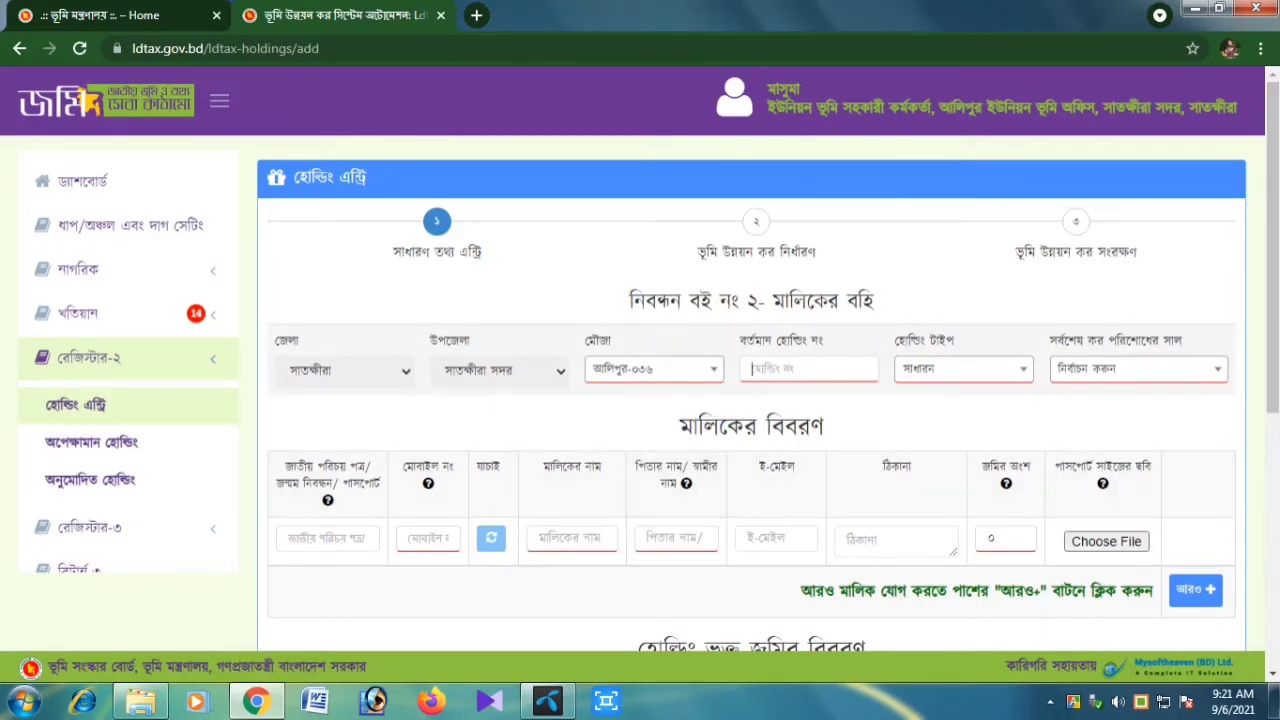
{"action": "type", "text": "৩০৮২"}
{"action": "left_click", "coordinate": [963, 369]}
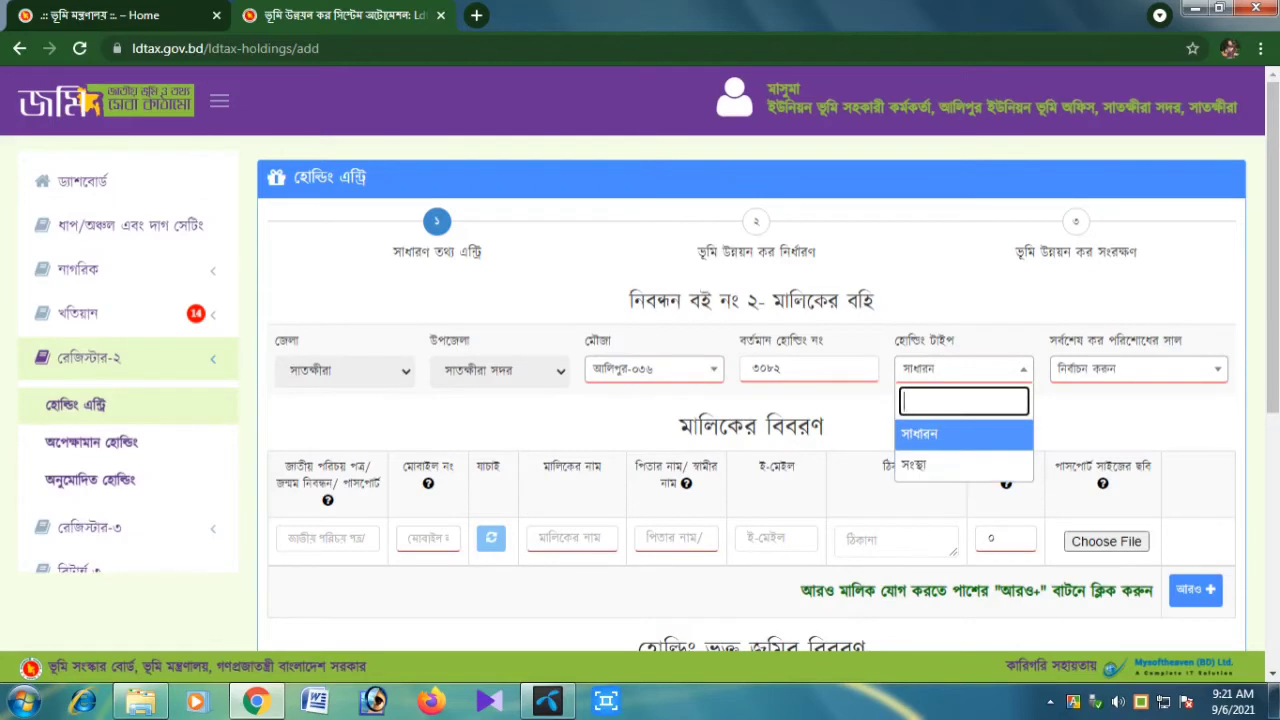
{"action": "left_click", "coordinate": [963, 434]}
{"action": "left_click", "coordinate": [1138, 369]}
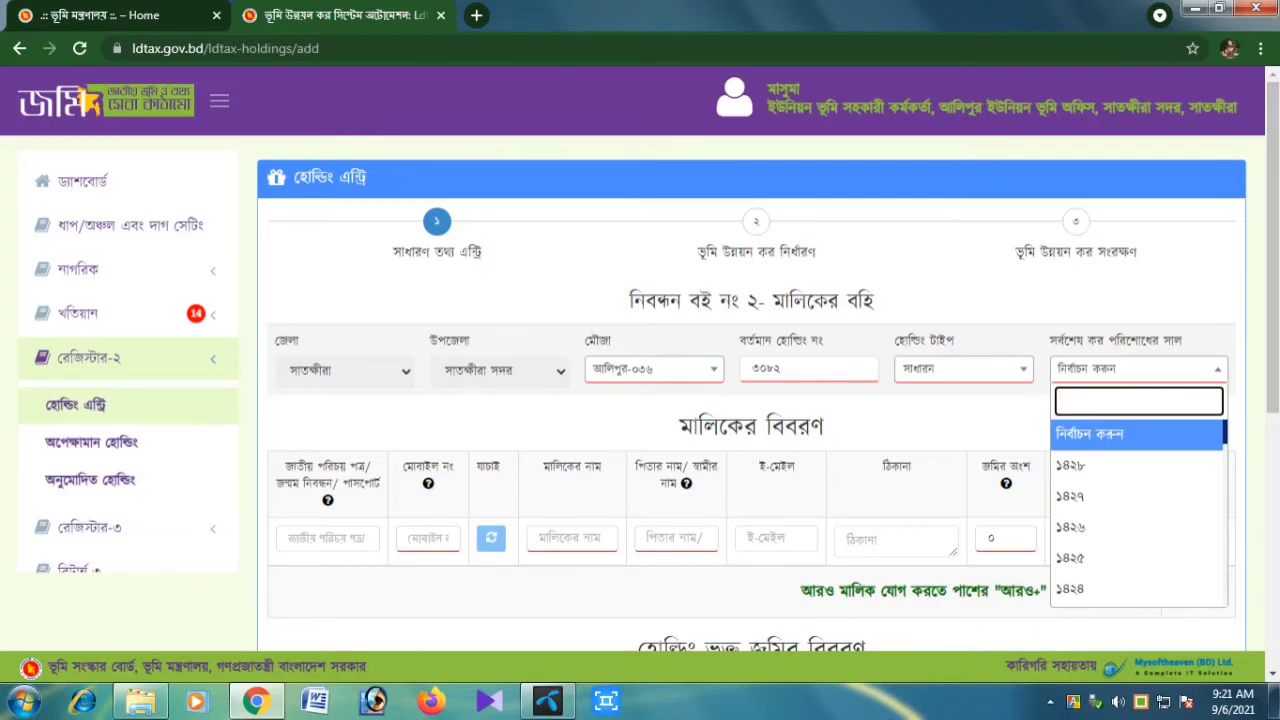
{"action": "type", "text": "১৪২"}
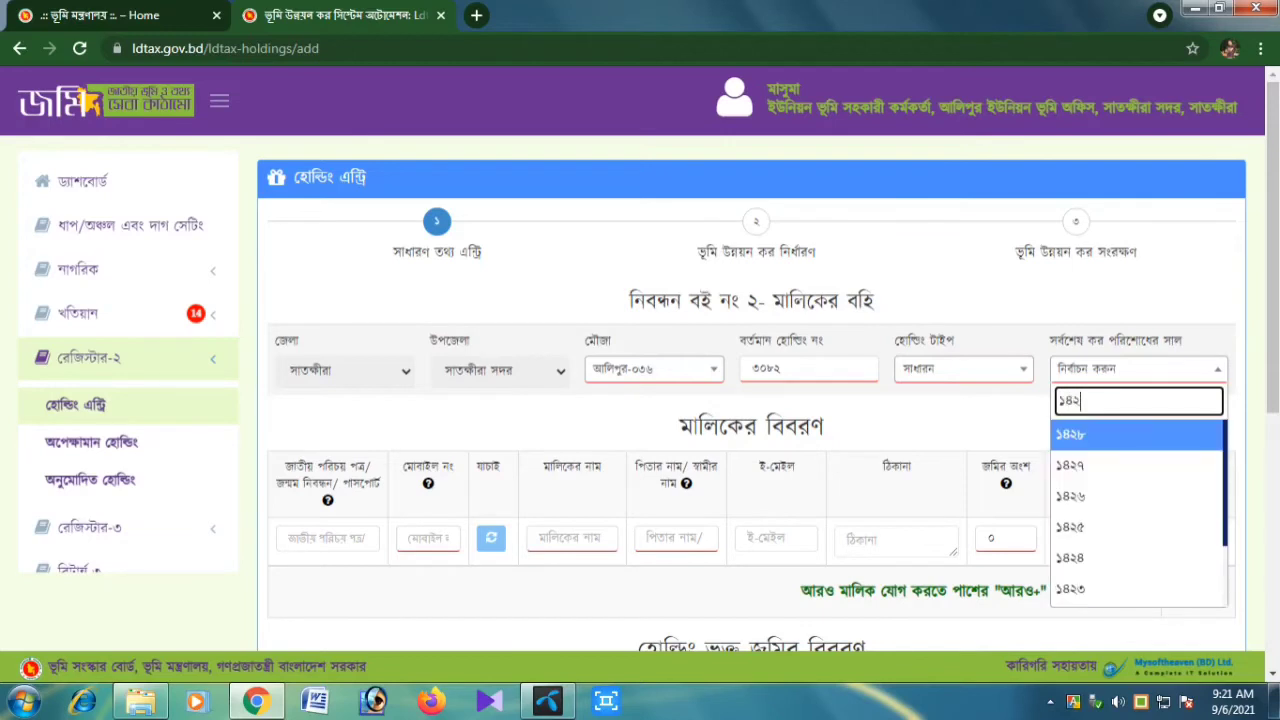
{"action": "type", "text": "৬"}
{"action": "key", "text": "Return"}
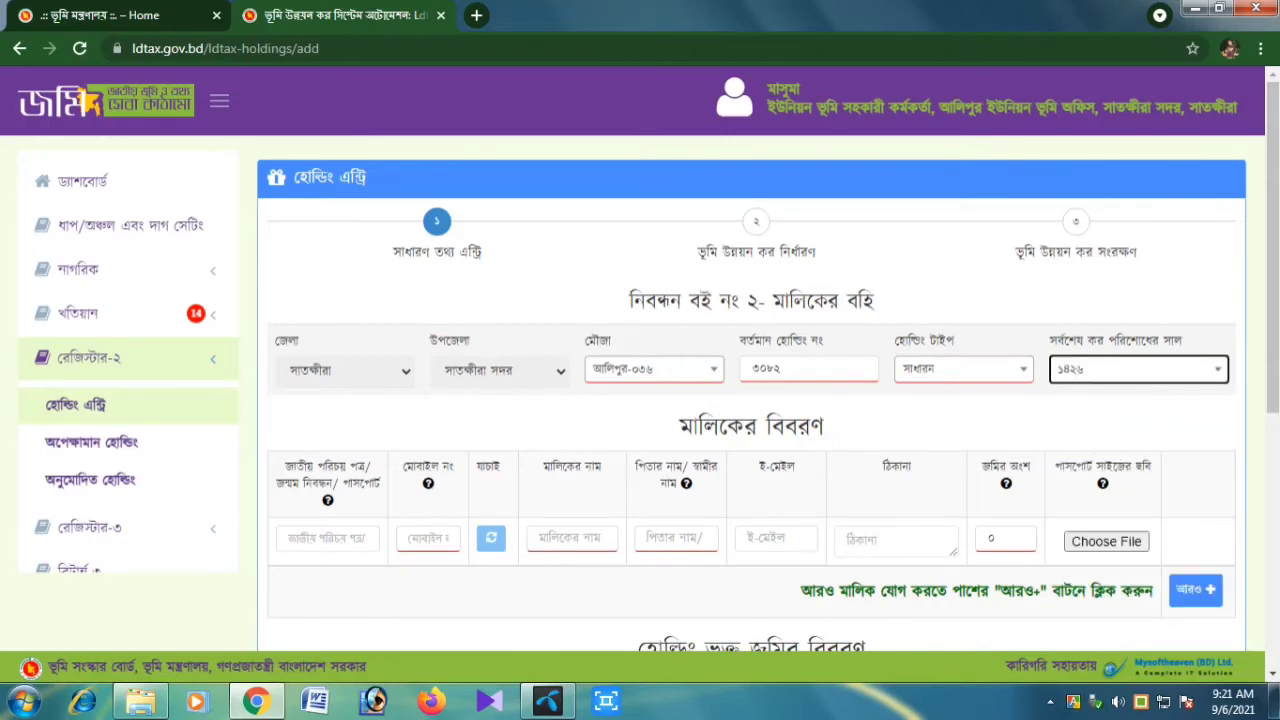
{"action": "scroll", "coordinate": [768, 400], "scroll_direction": "down", "scroll_amount": 1}
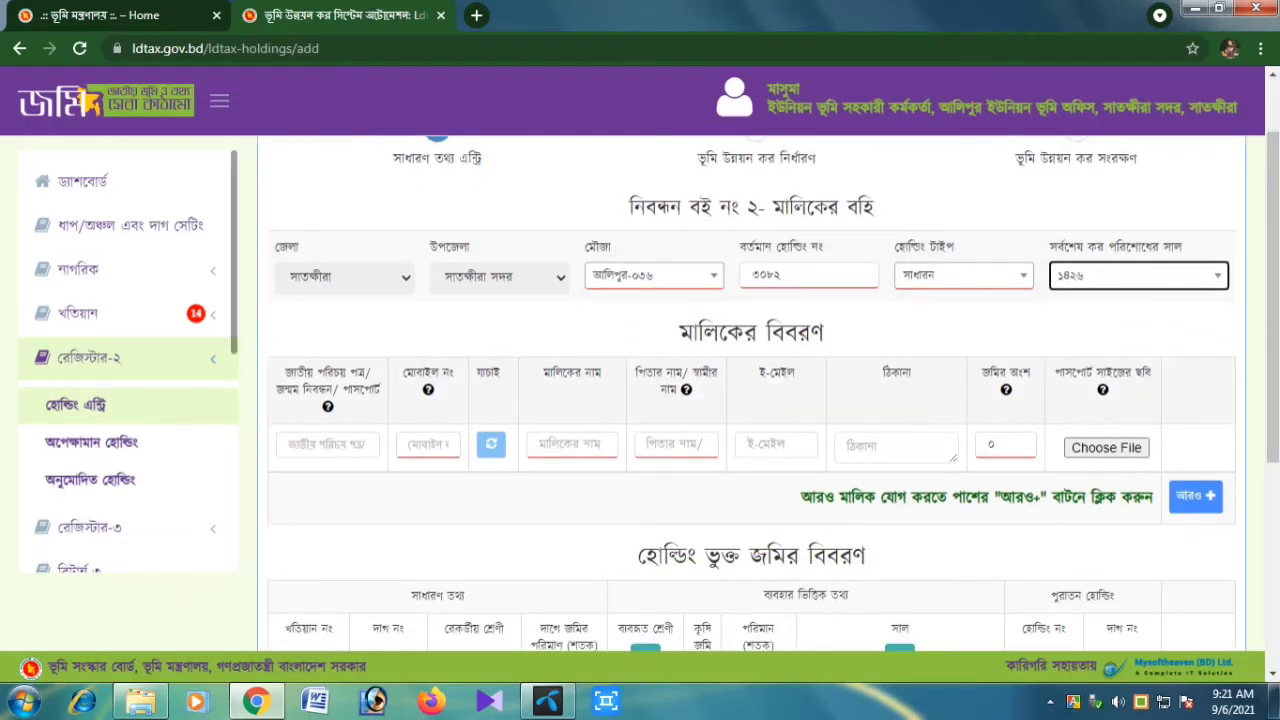
Enter the owner's mobile number, the owner's name and the father's name
{"action": "left_click", "coordinate": [328, 445]}
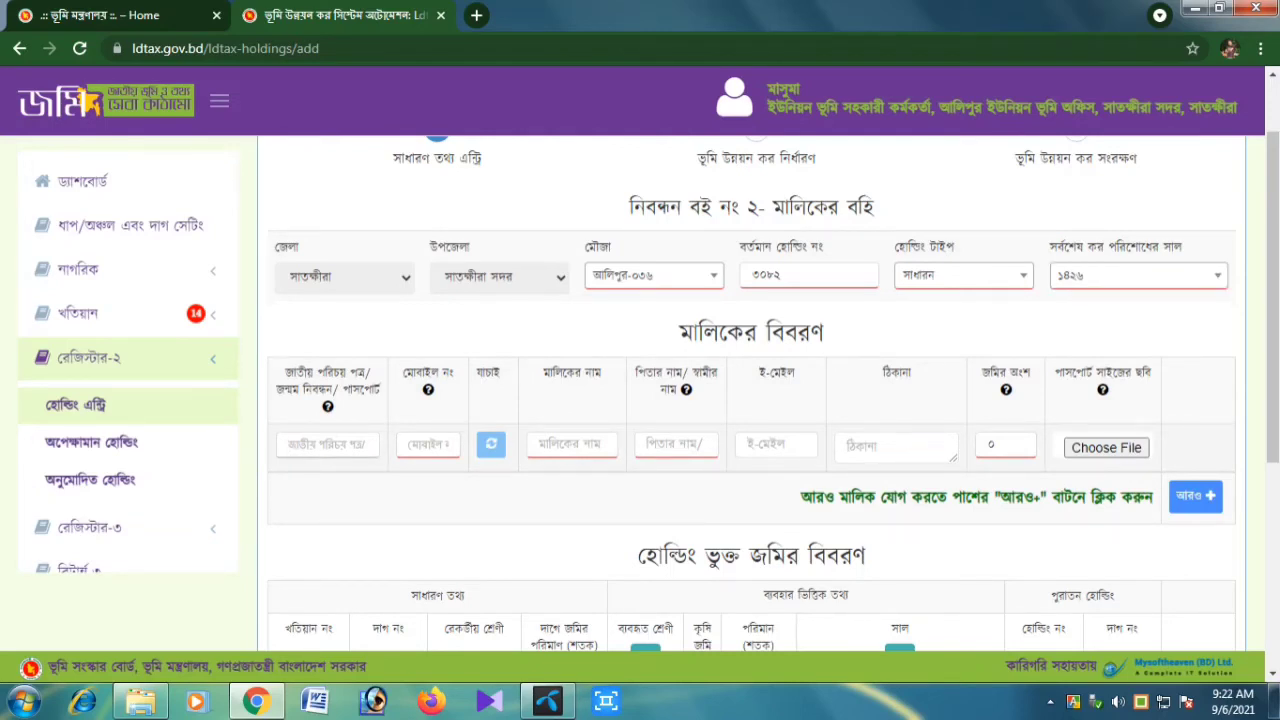
{"action": "left_click", "coordinate": [428, 445]}
{"action": "left_click", "coordinate": [592, 443]}
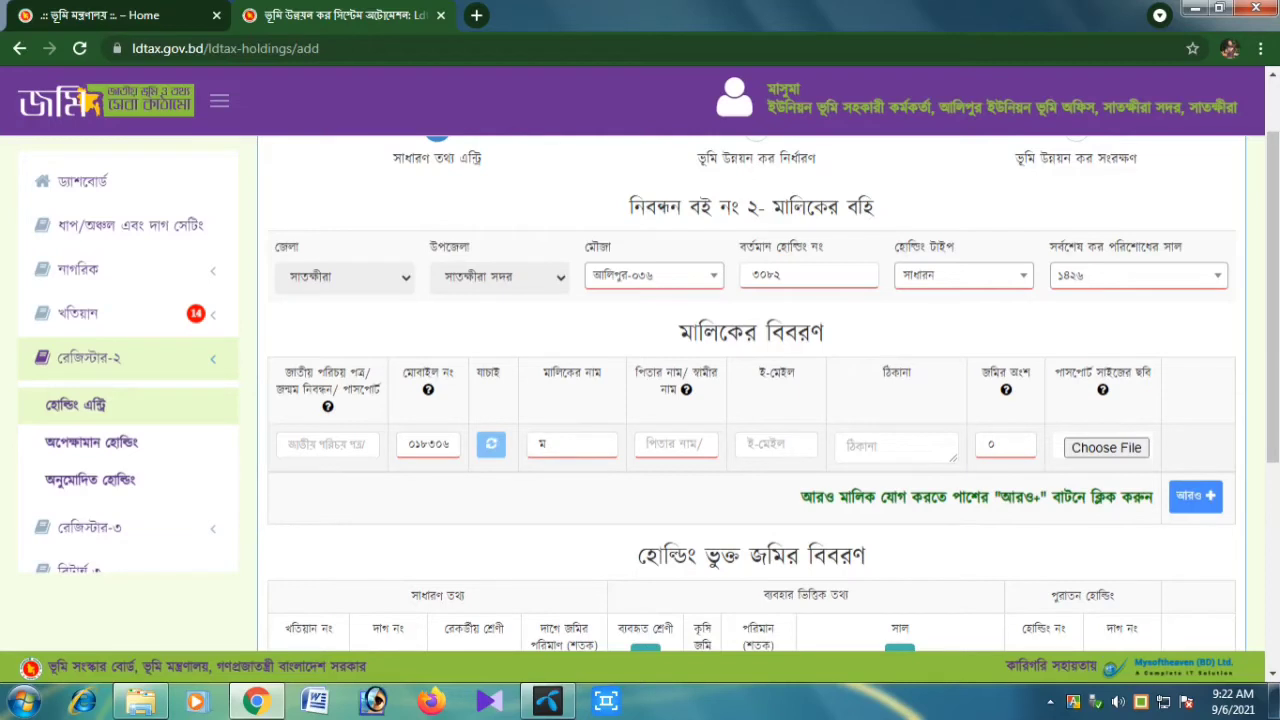
{"action": "key", "text": "Tab"}
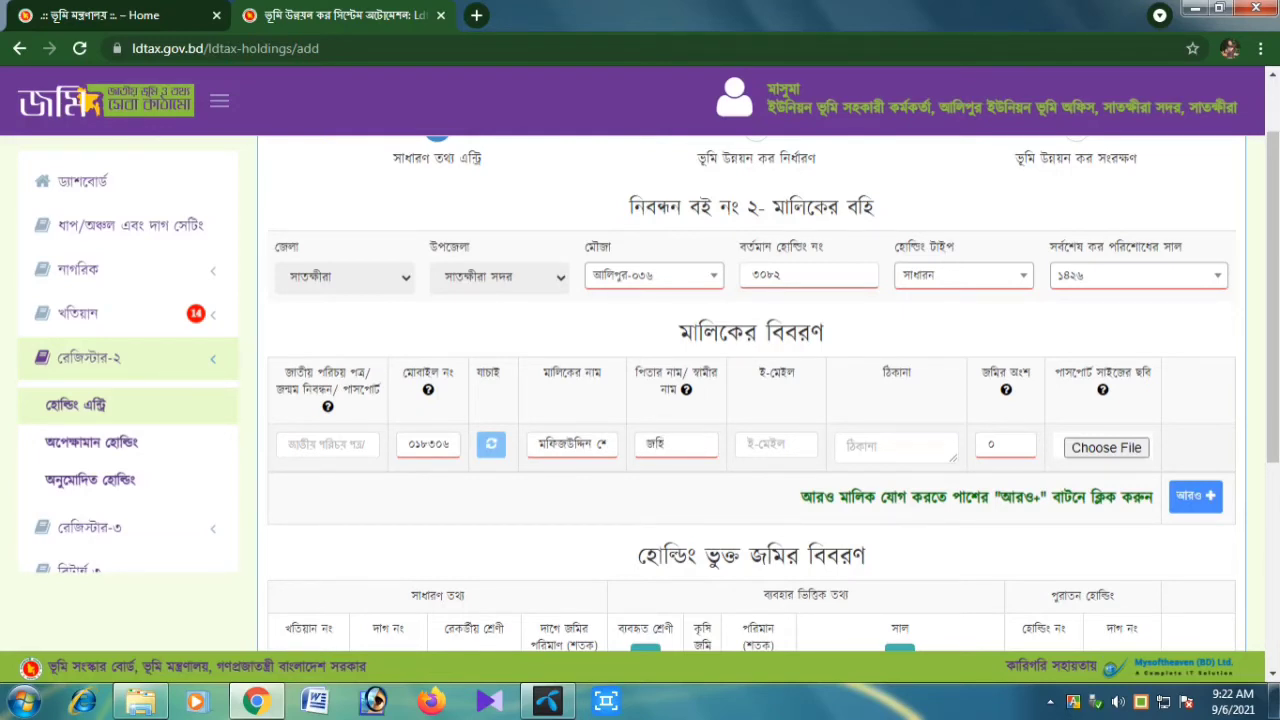
Set the owner's address to নিজ and the land share to ১
{"action": "left_click", "coordinate": [768, 445]}
{"action": "left_click", "coordinate": [849, 447]}
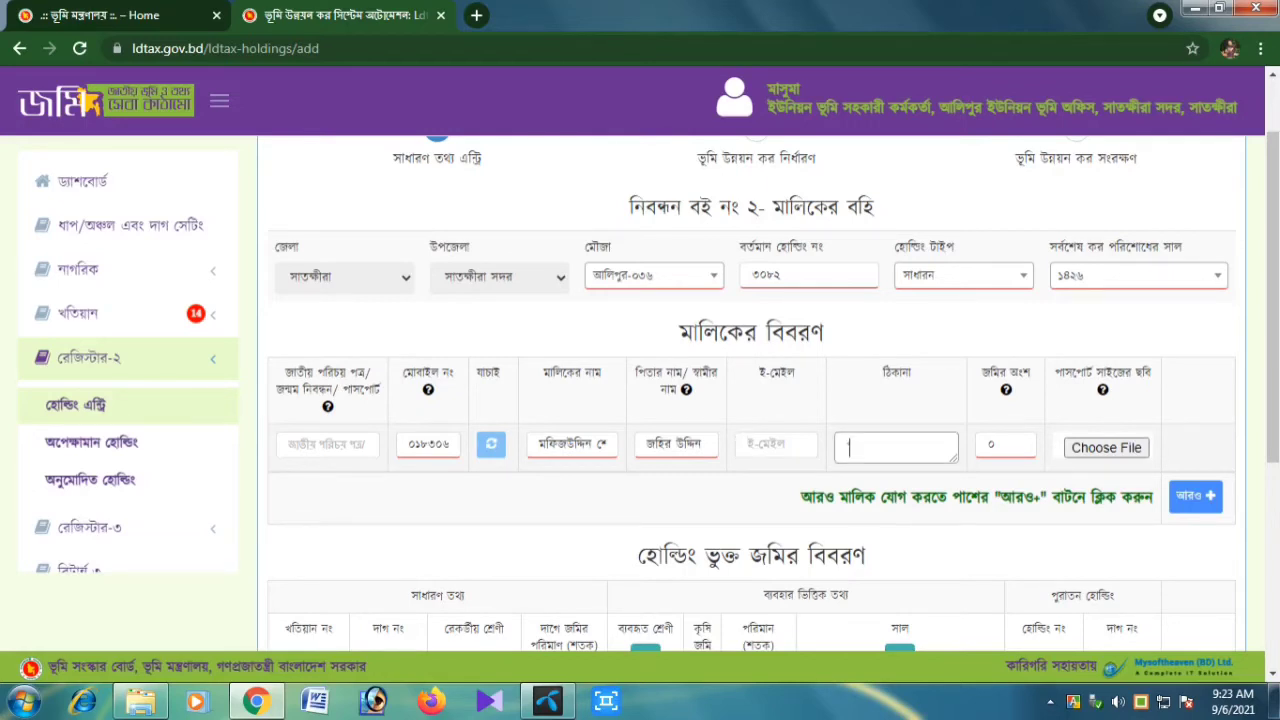
{"action": "key", "text": "BackSpace"}
{"action": "type", "text": "নিজ"}
{"action": "key", "text": "Tab"}
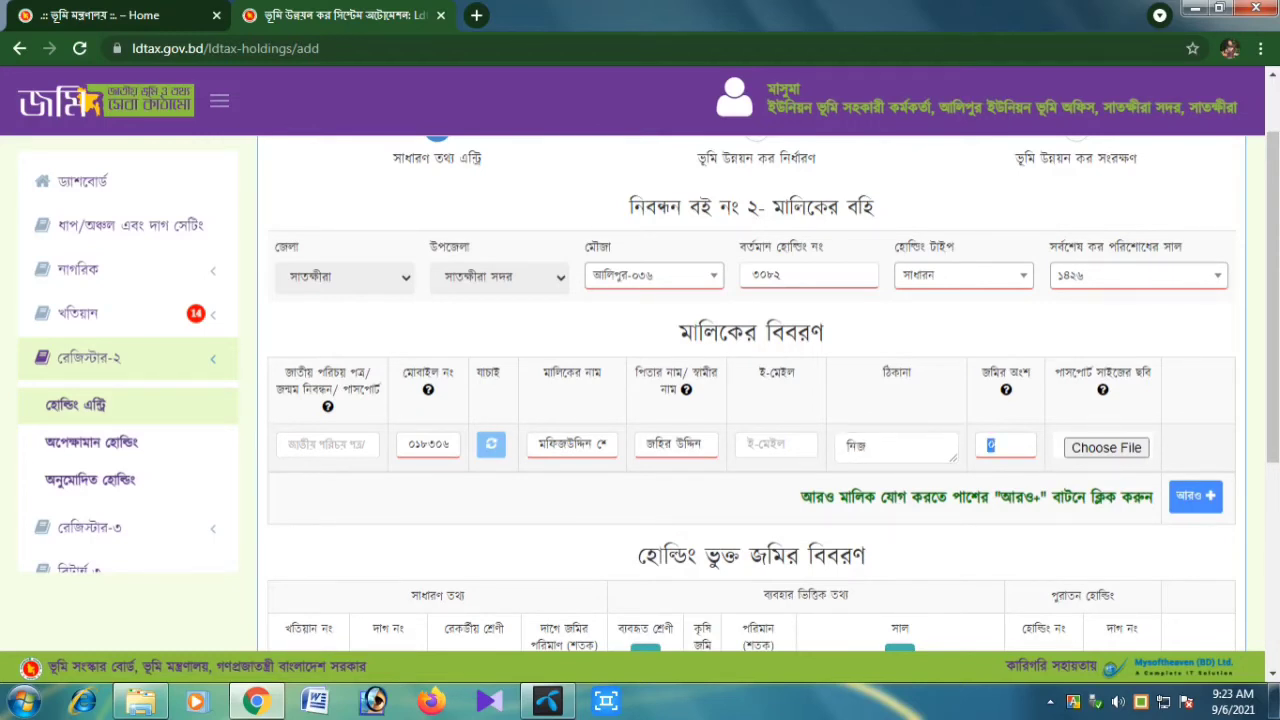
{"action": "type", "text": "১"}
{"action": "key", "text": "Tab"}
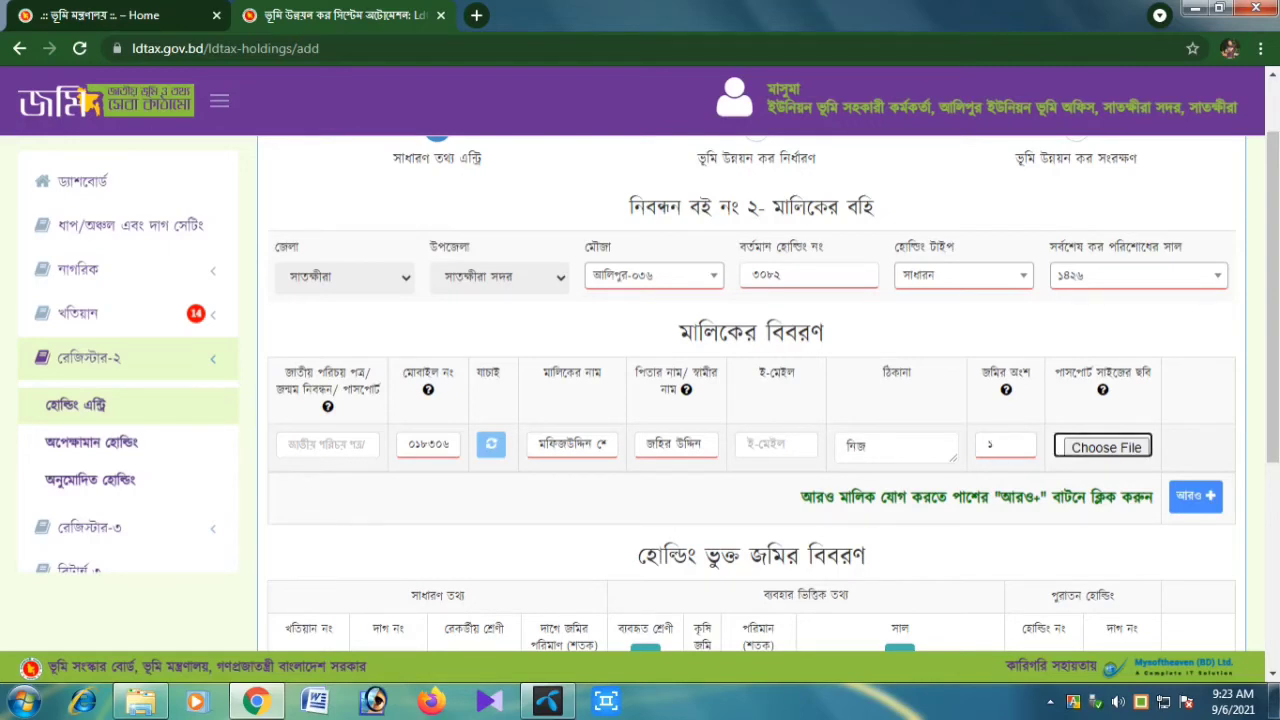
{"action": "key", "text": "Tab"}
{"action": "key", "text": "Tab"}
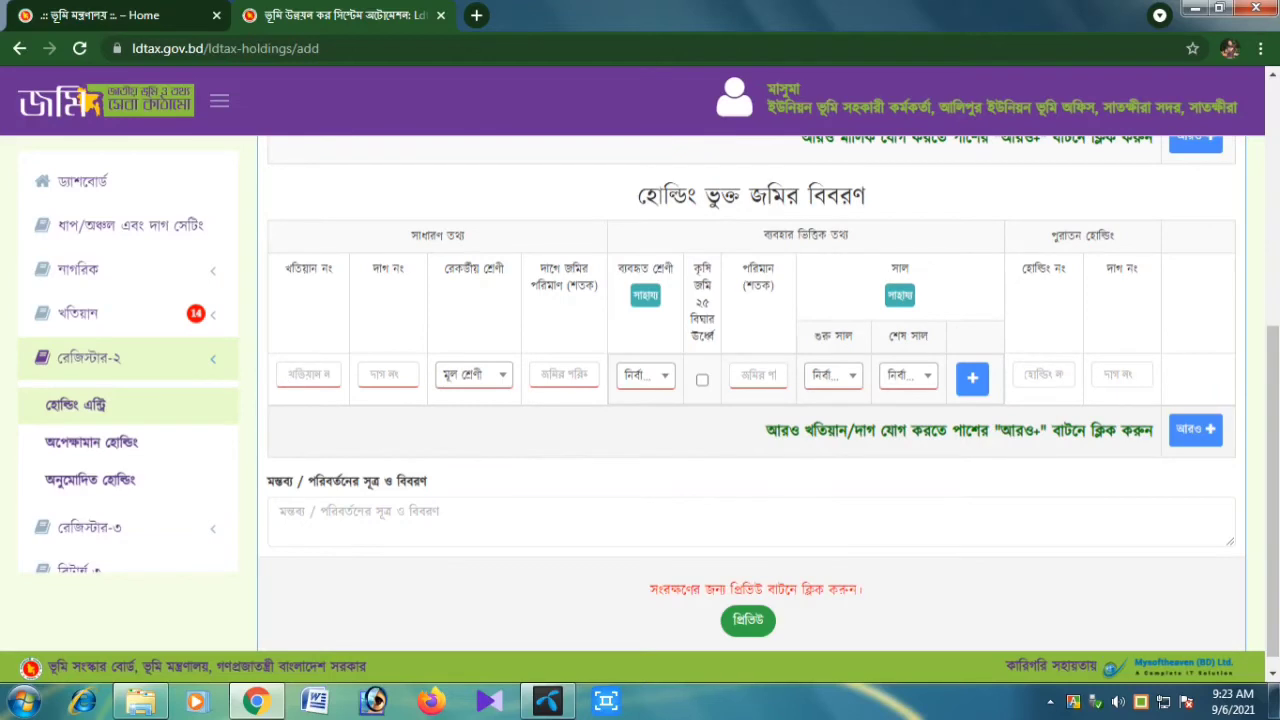
Enter khatian ৩০৩৫, dag ৪৭৭৪, recorded class বাগান and land amount ৫
{"action": "type", "text": "৩০৩০"}
{"action": "key", "text": "Tab"}
{"action": "type", "text": "৪৭৭৪"}
{"action": "left_click", "coordinate": [474, 375]}
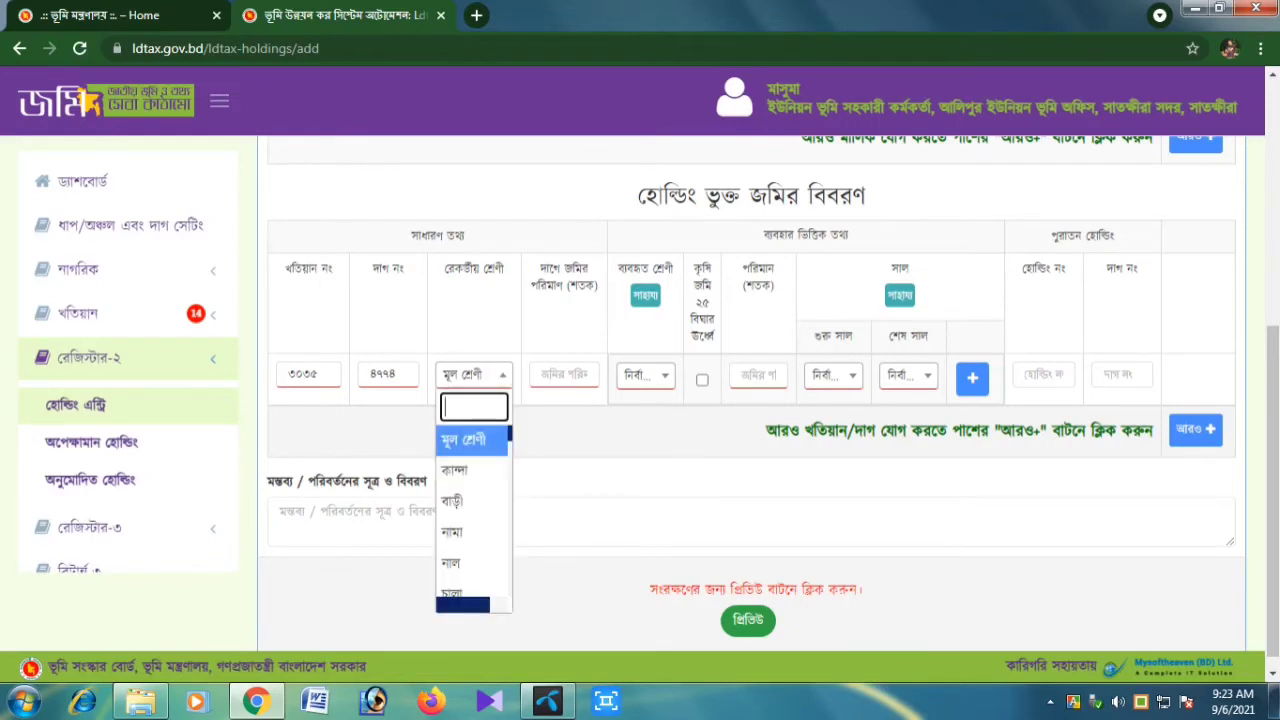
{"action": "type", "text": "বা"}
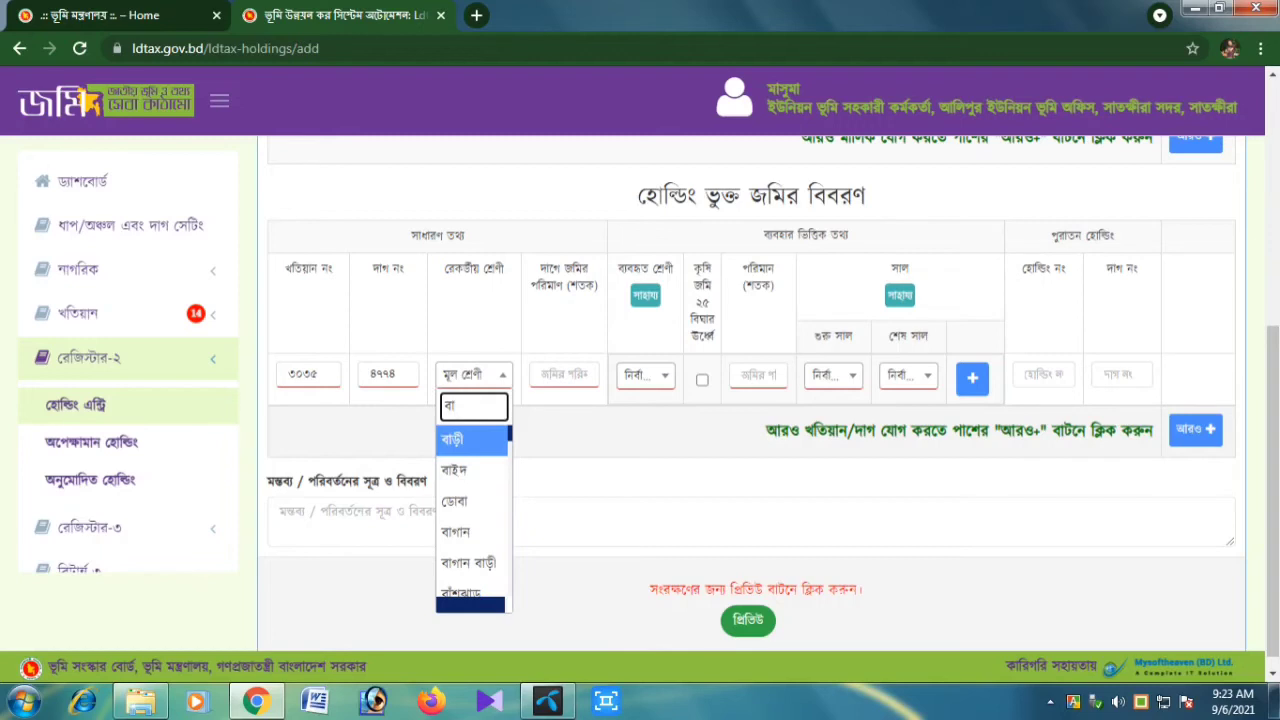
{"action": "type", "text": "গ"}
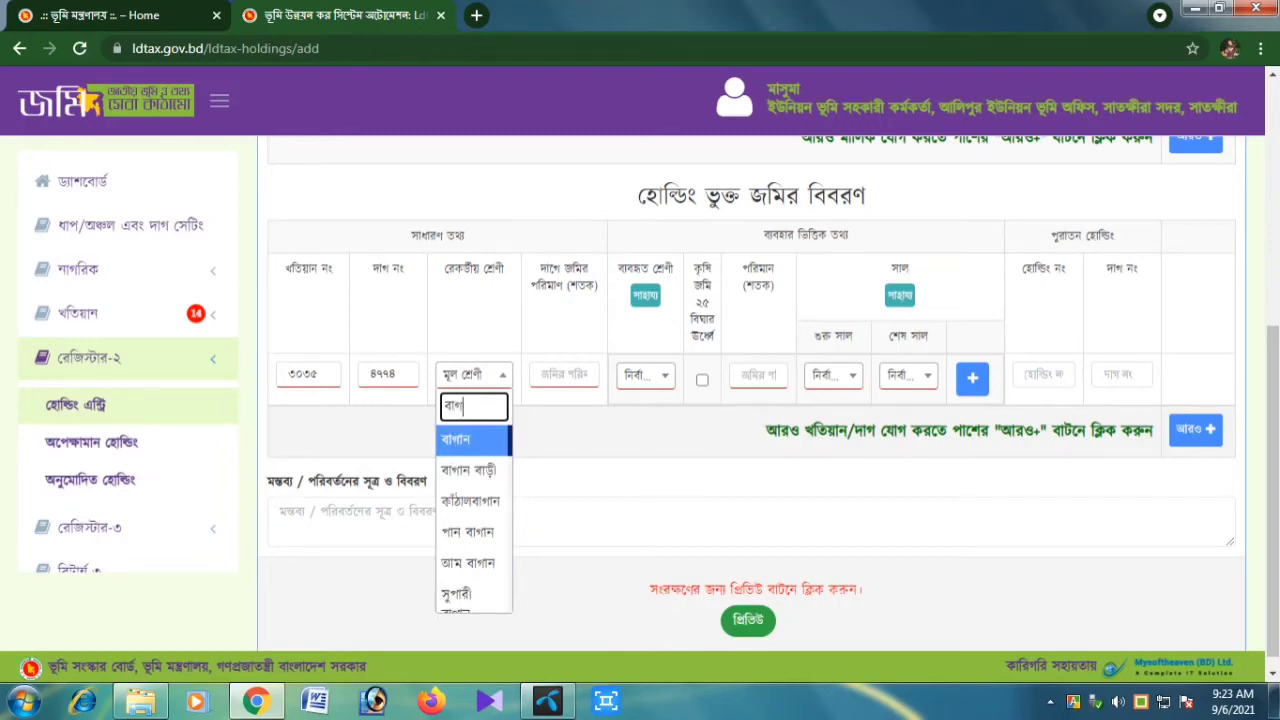
{"action": "key", "text": "Return"}
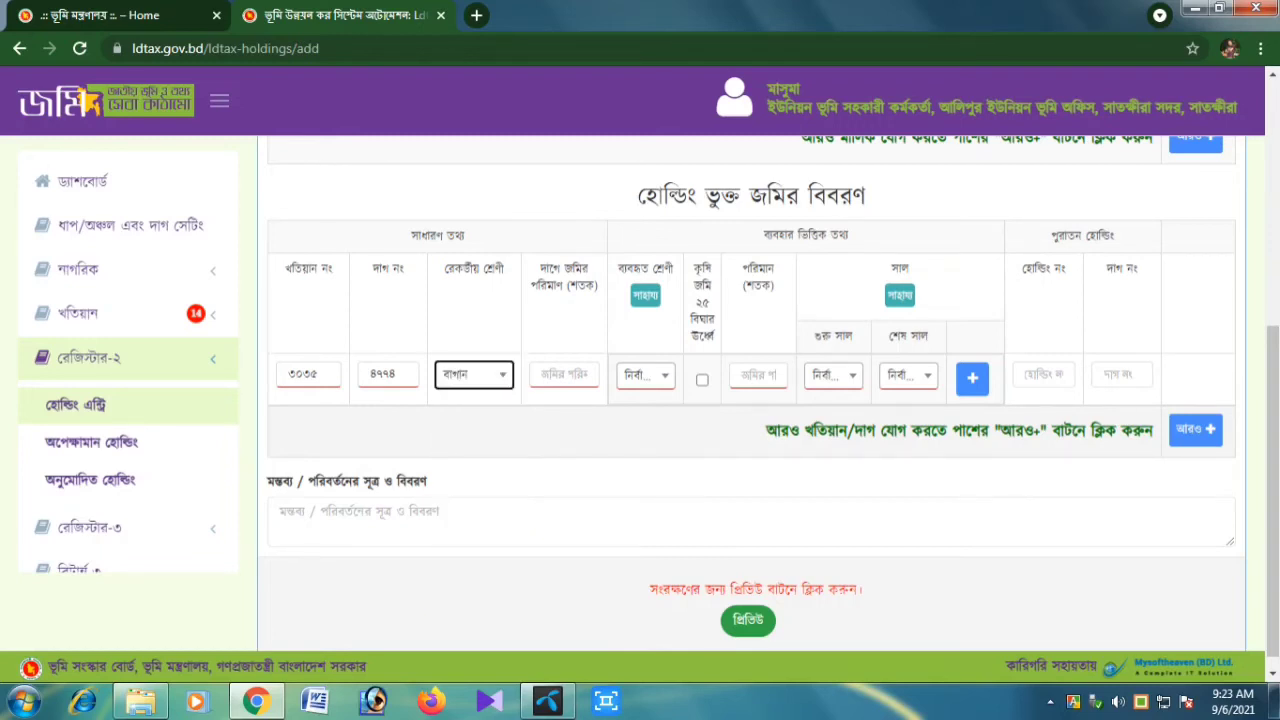
{"action": "left_click", "coordinate": [564, 375]}
{"action": "type", "text": "৫"}
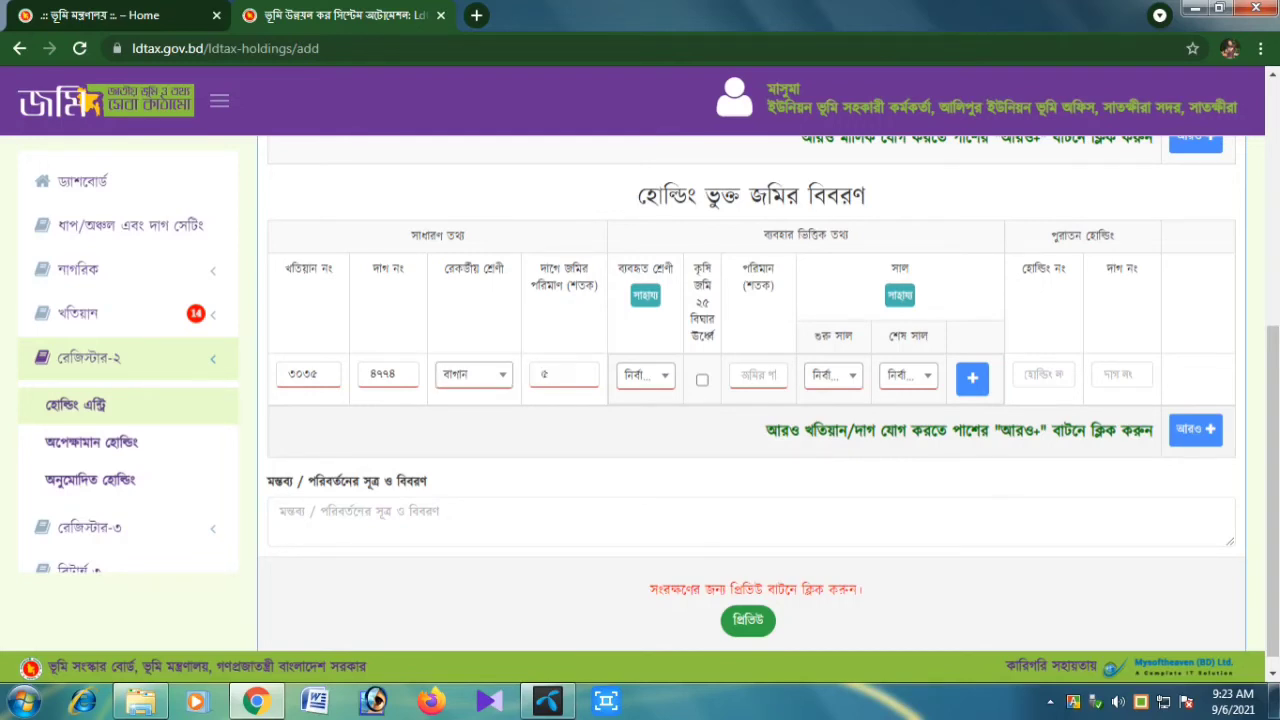
Set land-use class কৃষি২ and পরিমান (শতক) to ৫
{"action": "left_click", "coordinate": [645, 376]}
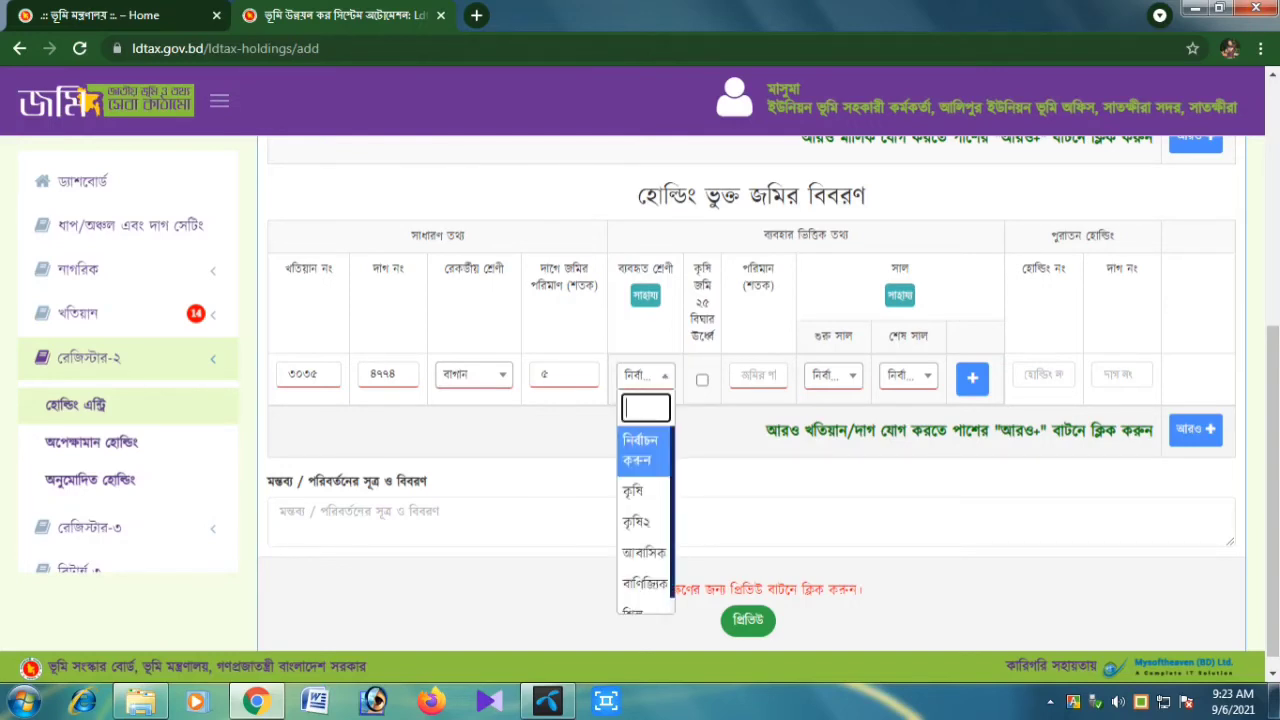
{"action": "key", "text": "Down"}
{"action": "key", "text": "Down"}
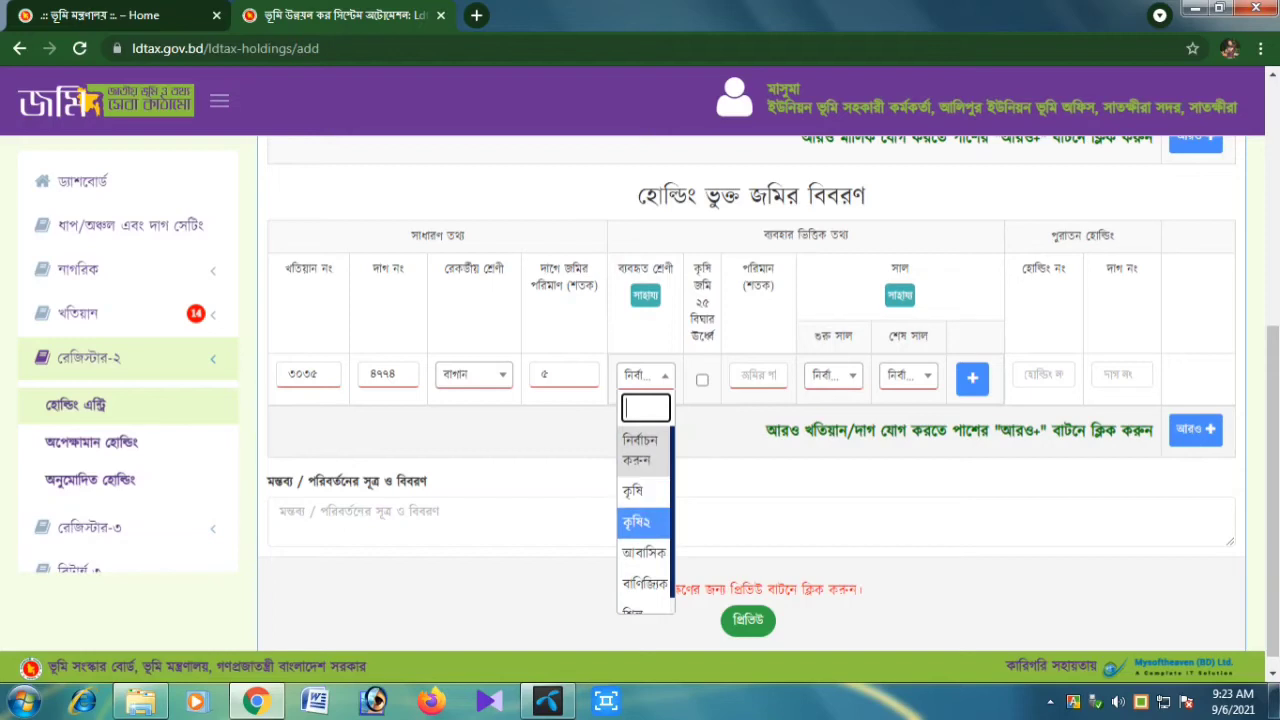
{"action": "key", "text": "Return"}
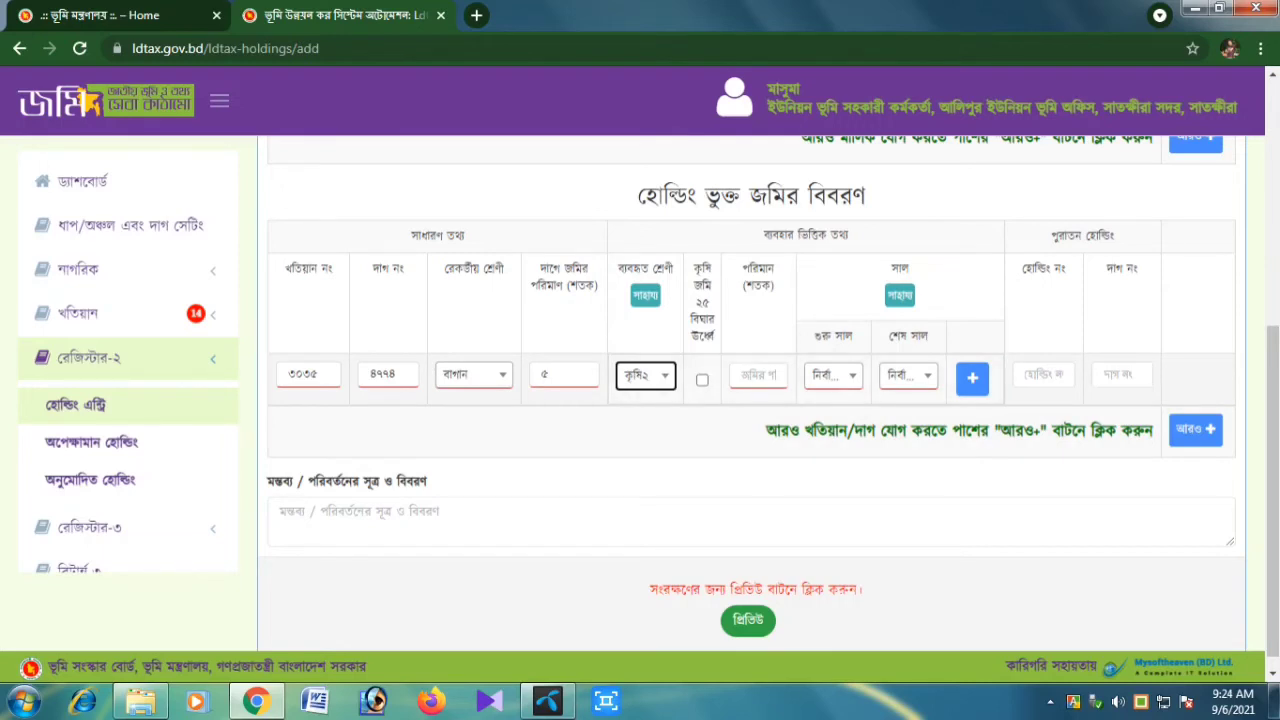
{"action": "key", "text": "Tab"}
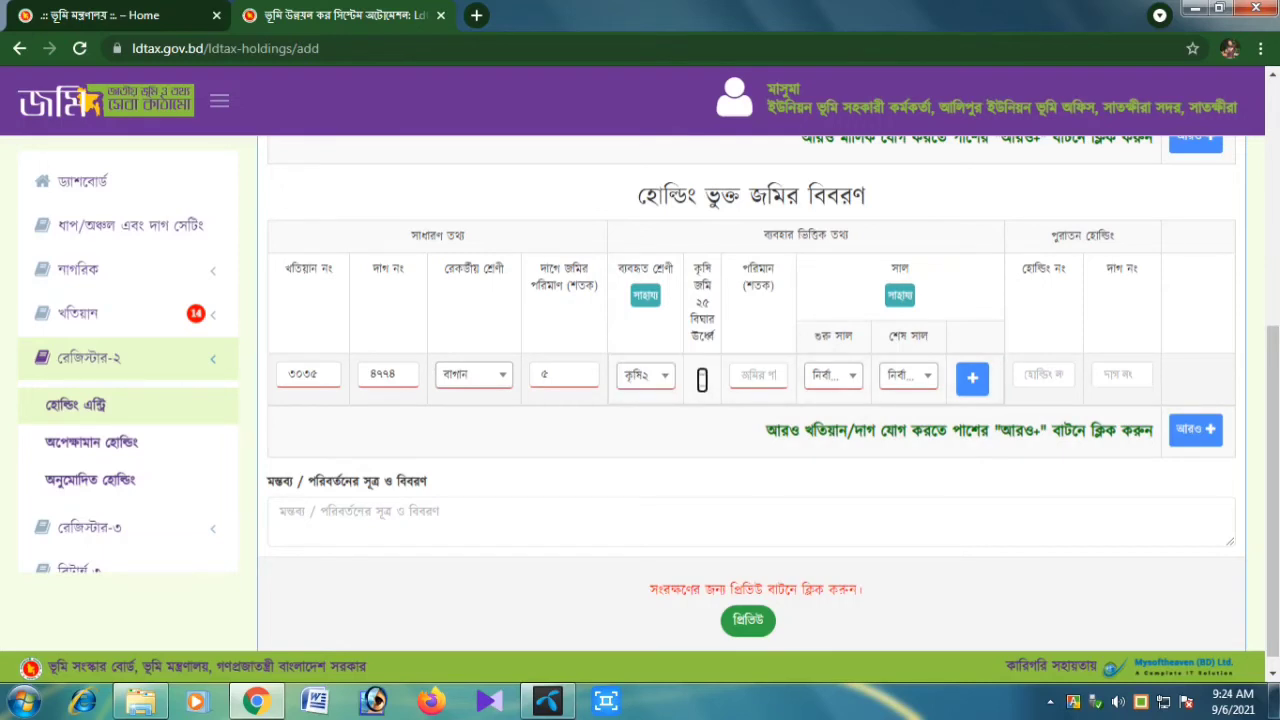
{"action": "key", "text": "Tab"}
{"action": "type", "text": "৫"}
Choose ১৪২৭ as the start year and ১৪২৮ as the end year
{"action": "left_click", "coordinate": [833, 376]}
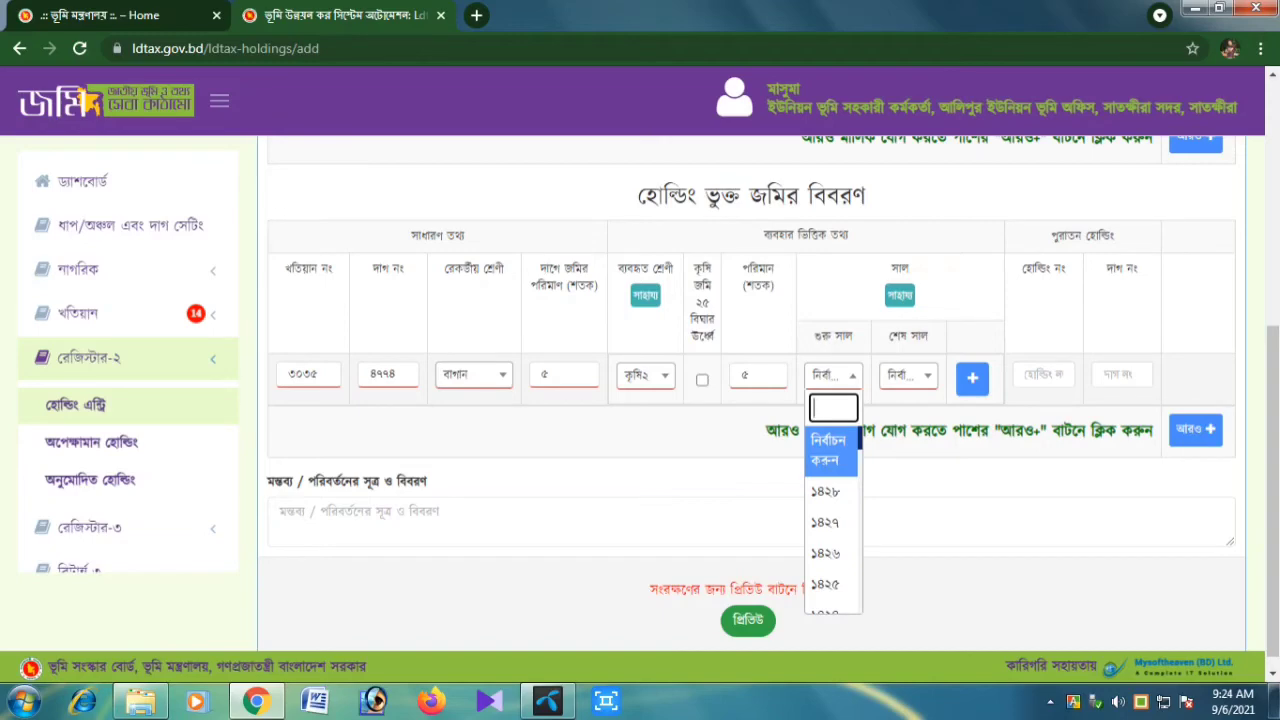
{"action": "scroll", "coordinate": [750, 400], "scroll_direction": "up", "scroll_amount": 2}
{"action": "scroll", "coordinate": [750, 400], "scroll_direction": "up", "scroll_amount": 2}
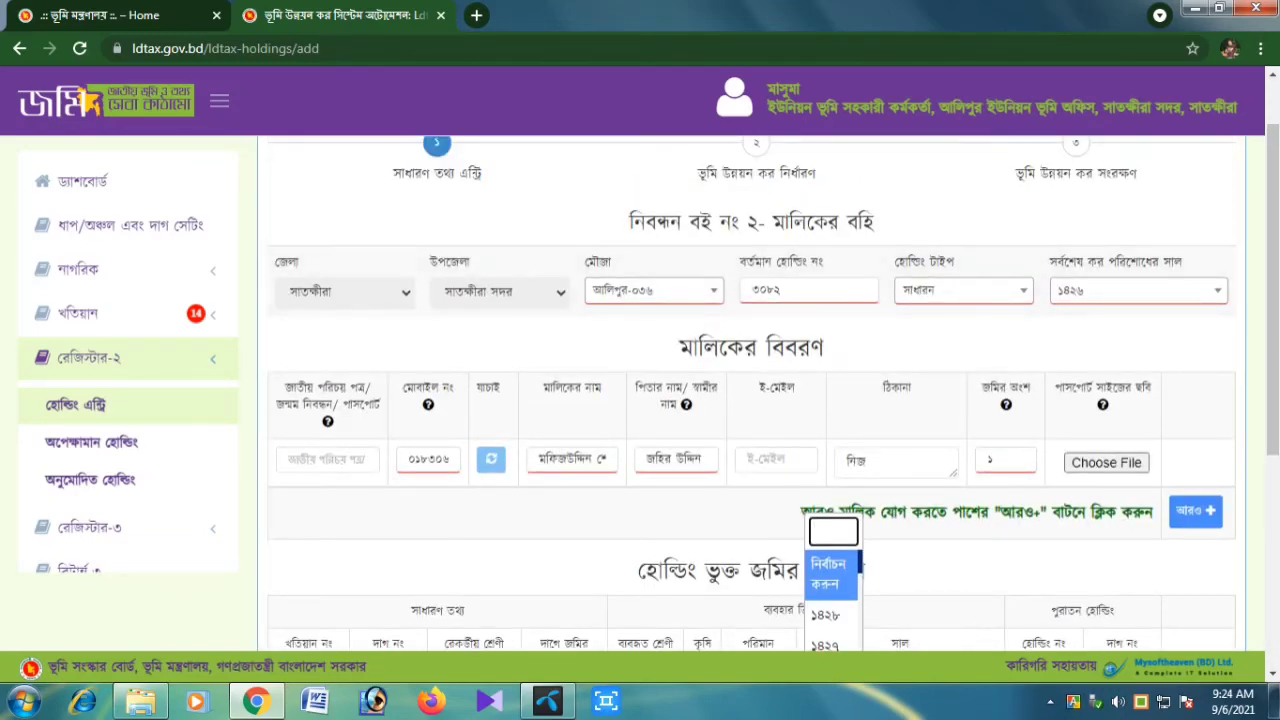
{"action": "scroll", "coordinate": [750, 400], "scroll_direction": "down", "scroll_amount": 2}
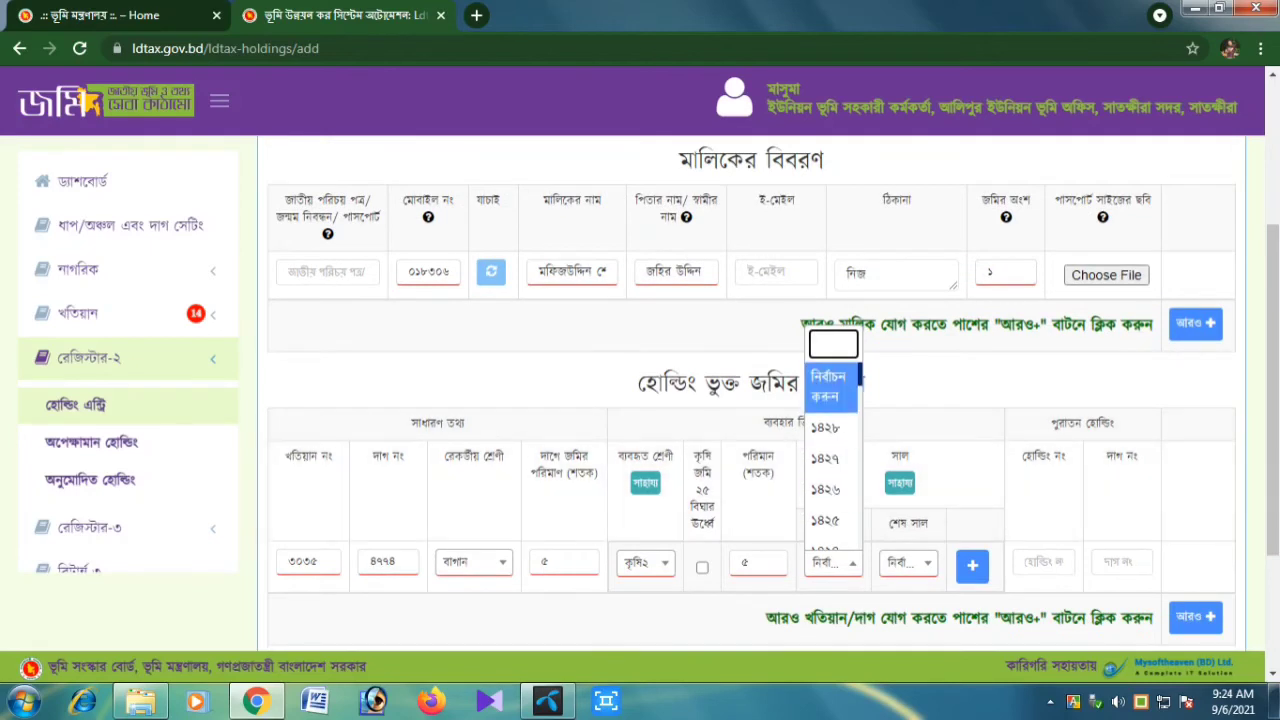
{"action": "left_click", "coordinate": [826, 459]}
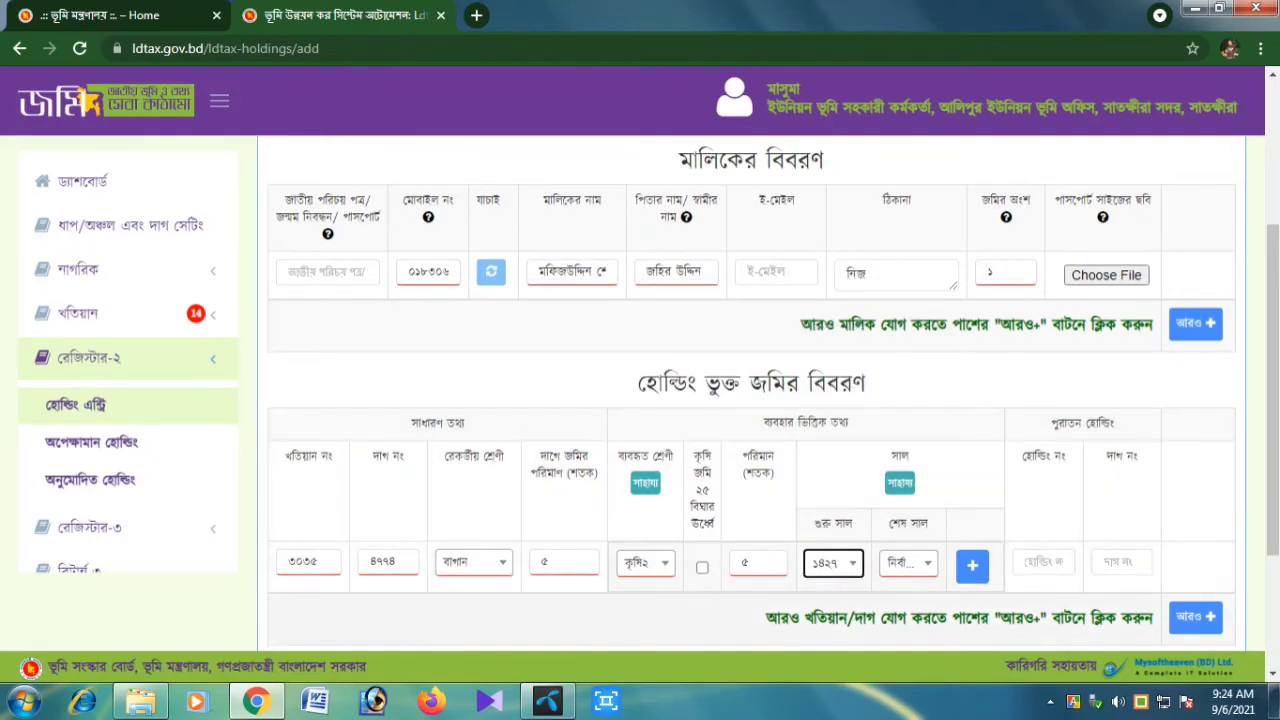
{"action": "left_click", "coordinate": [908, 563]}
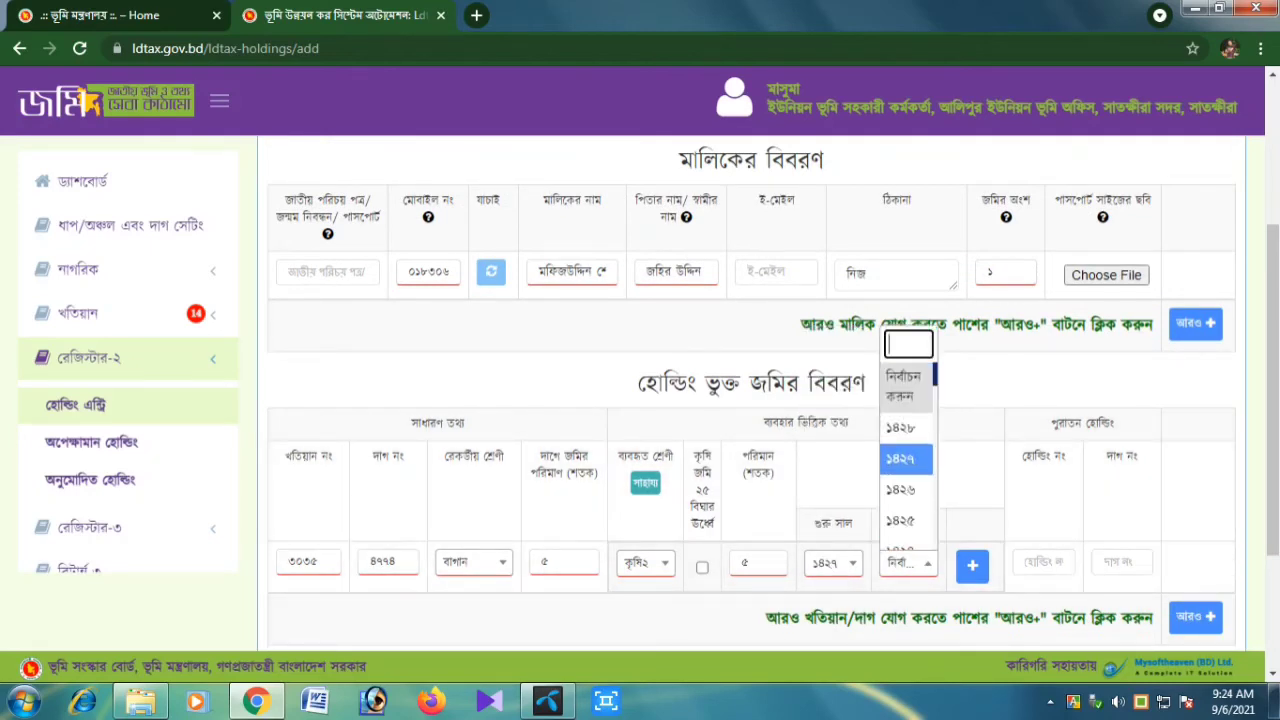
{"action": "left_click", "coordinate": [901, 428]}
{"action": "scroll", "coordinate": [750, 400], "scroll_direction": "down", "scroll_amount": 2}
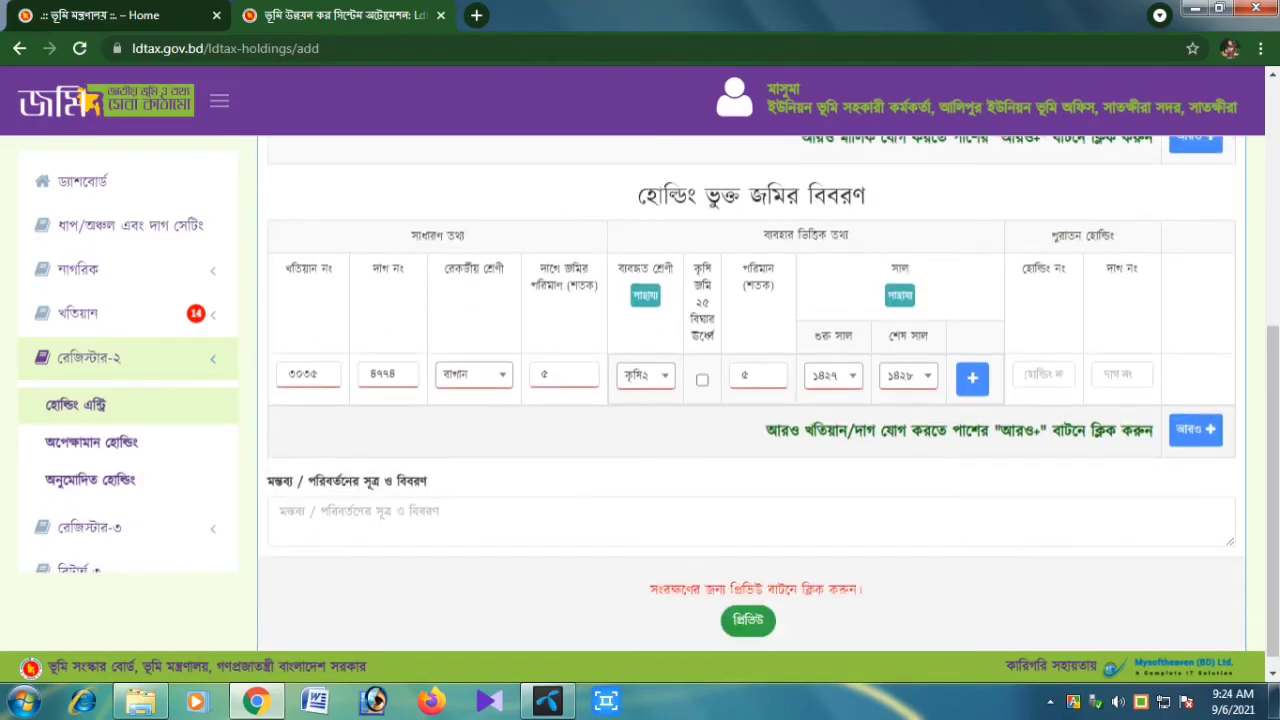
{"action": "scroll", "coordinate": [750, 400], "scroll_direction": "up", "scroll_amount": 5}
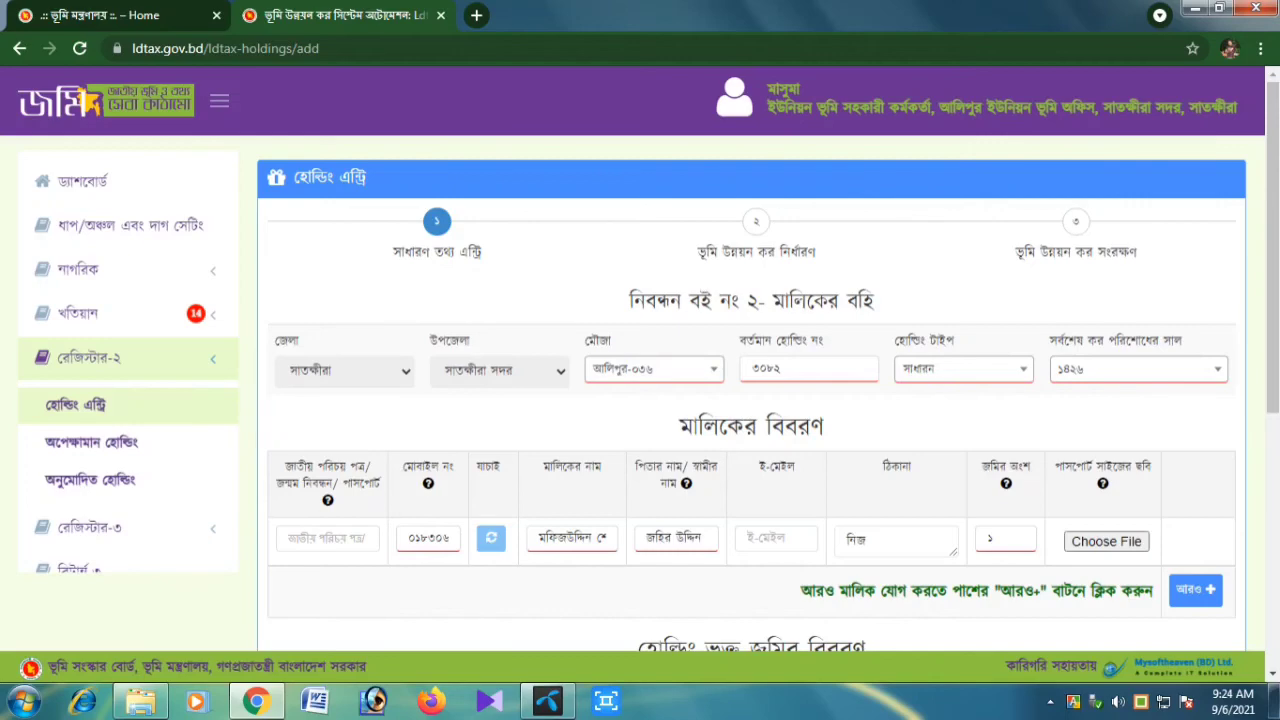
{"action": "scroll", "coordinate": [750, 400], "scroll_direction": "down", "scroll_amount": 3}
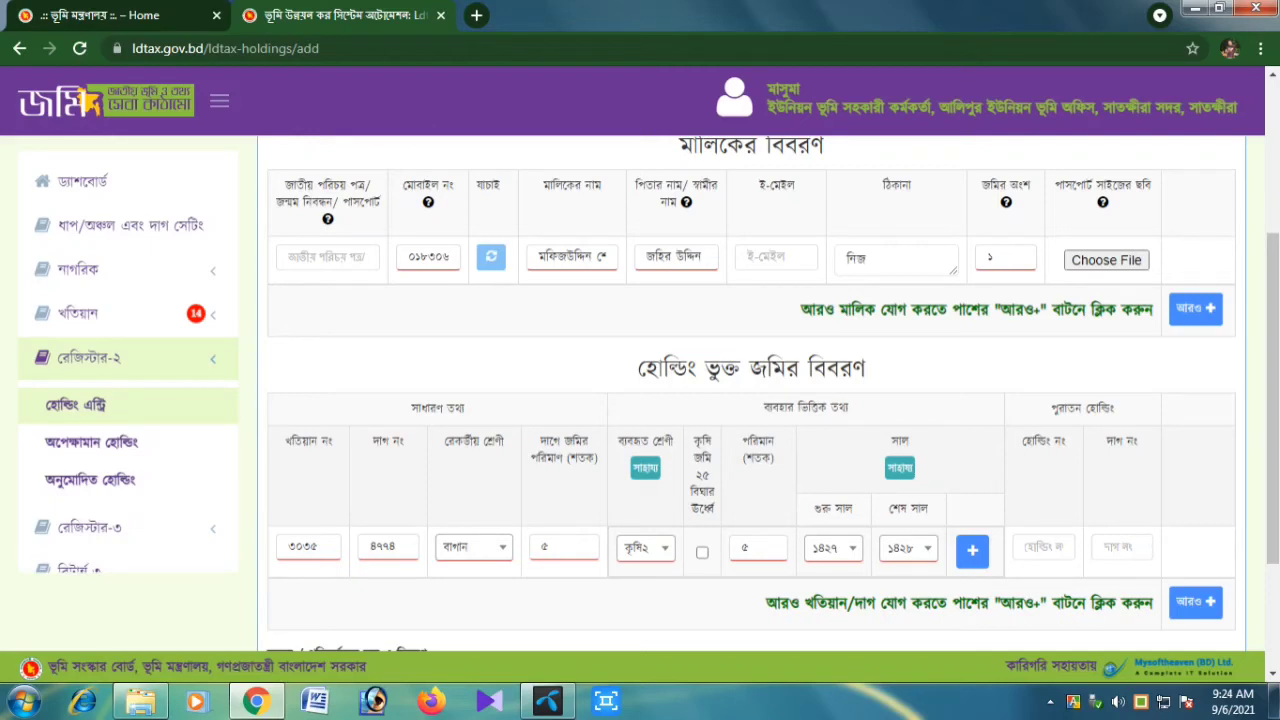
{"action": "scroll", "coordinate": [750, 400], "scroll_direction": "down", "scroll_amount": 2}
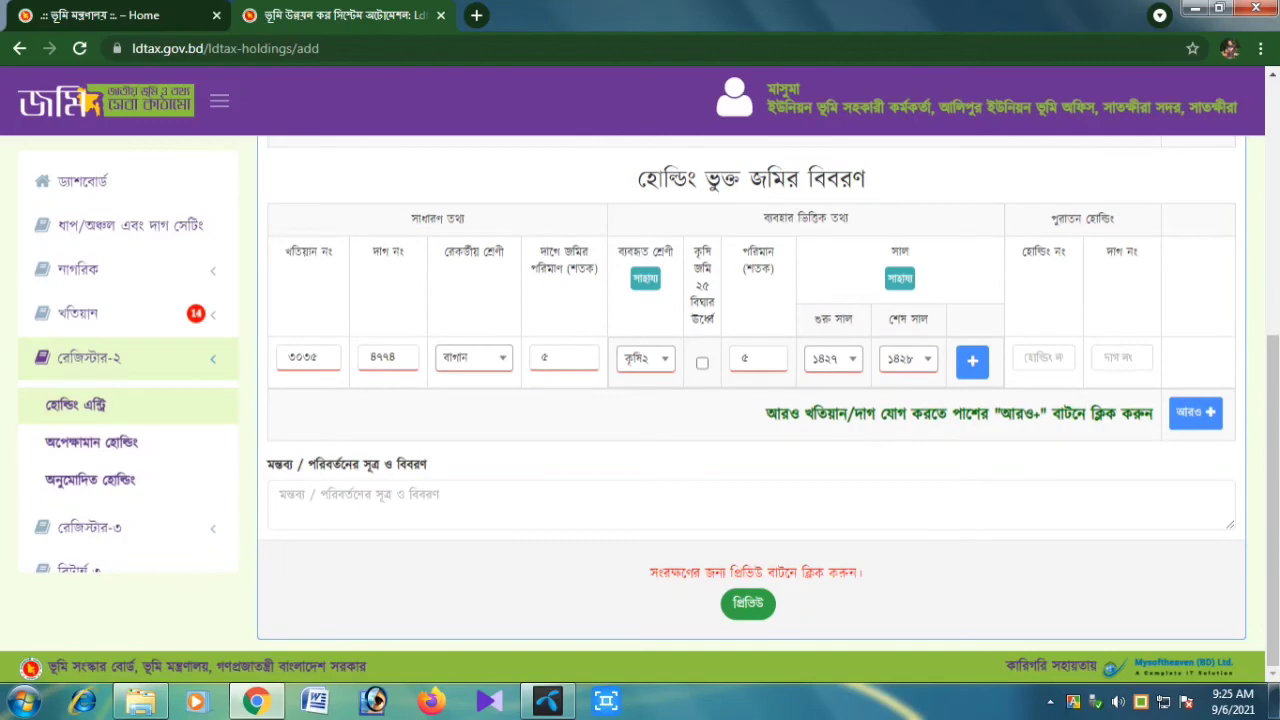
Preview the holding details, save them and confirm the save prompt
{"action": "left_click", "coordinate": [748, 603]}
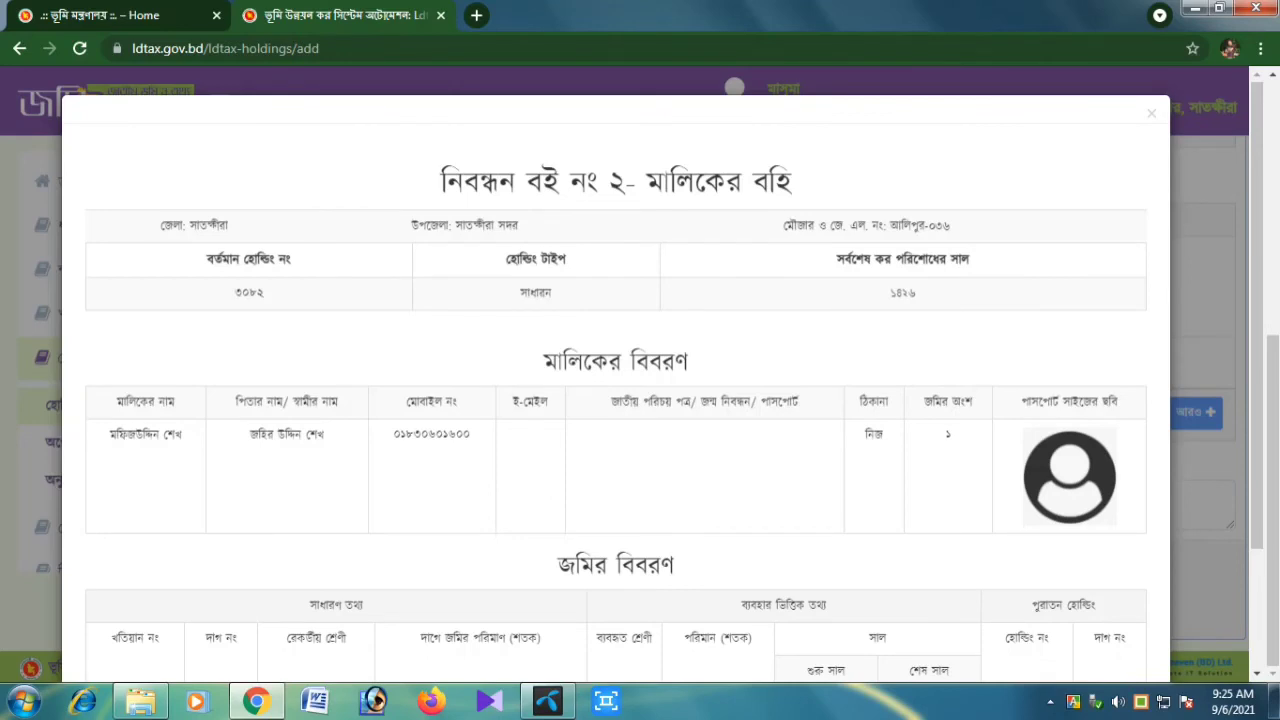
{"action": "scroll", "coordinate": [615, 380], "scroll_direction": "down", "scroll_amount": 2}
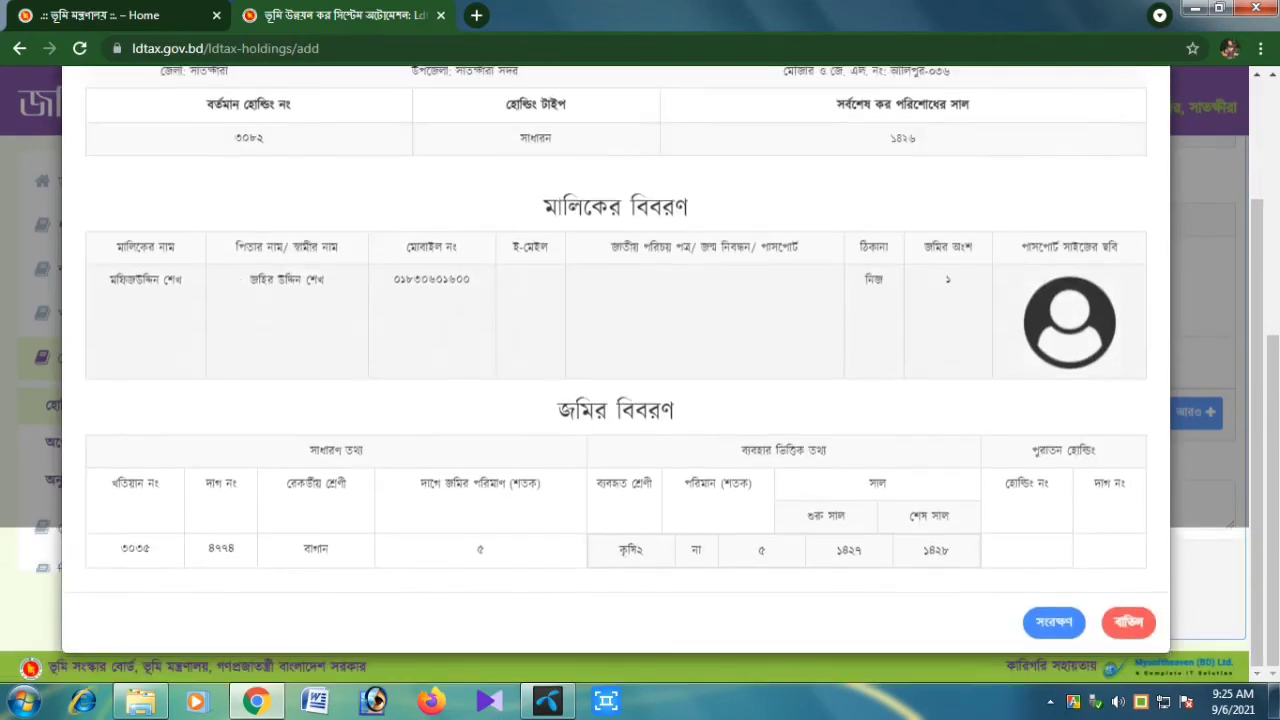
{"action": "scroll", "coordinate": [615, 380], "scroll_direction": "up", "scroll_amount": 2}
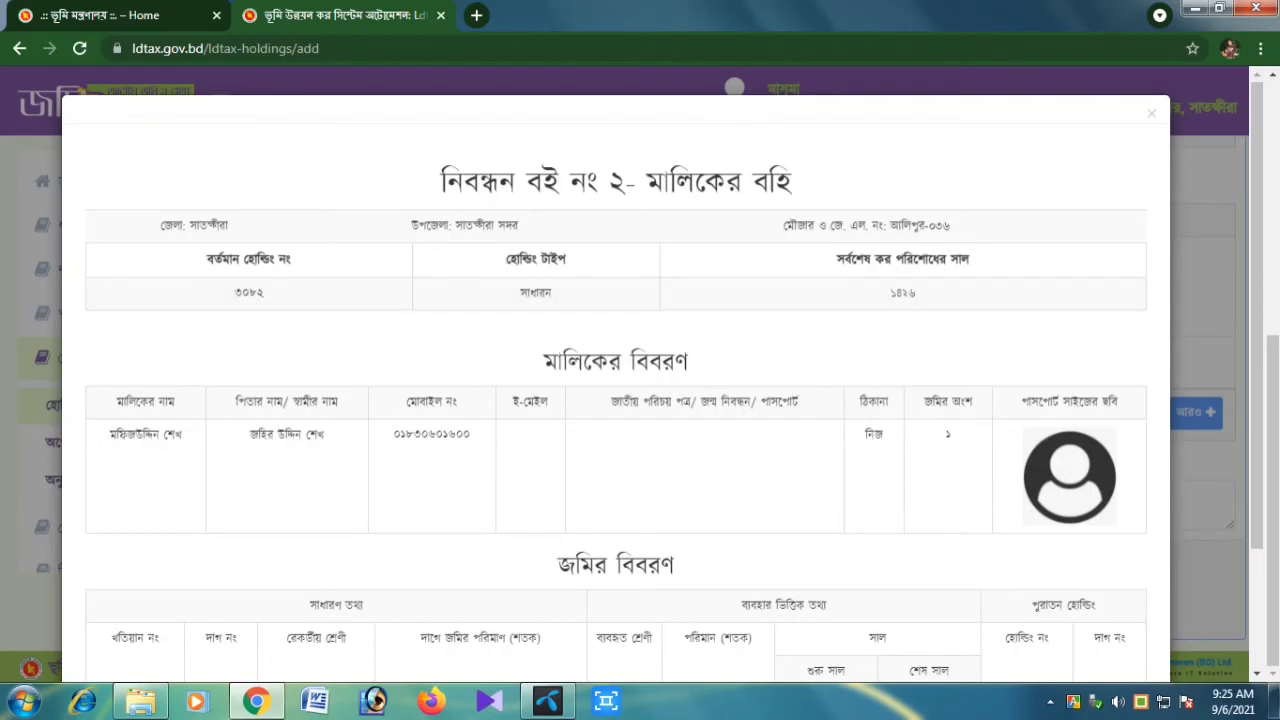
{"action": "scroll", "coordinate": [615, 400], "scroll_direction": "down", "scroll_amount": 2}
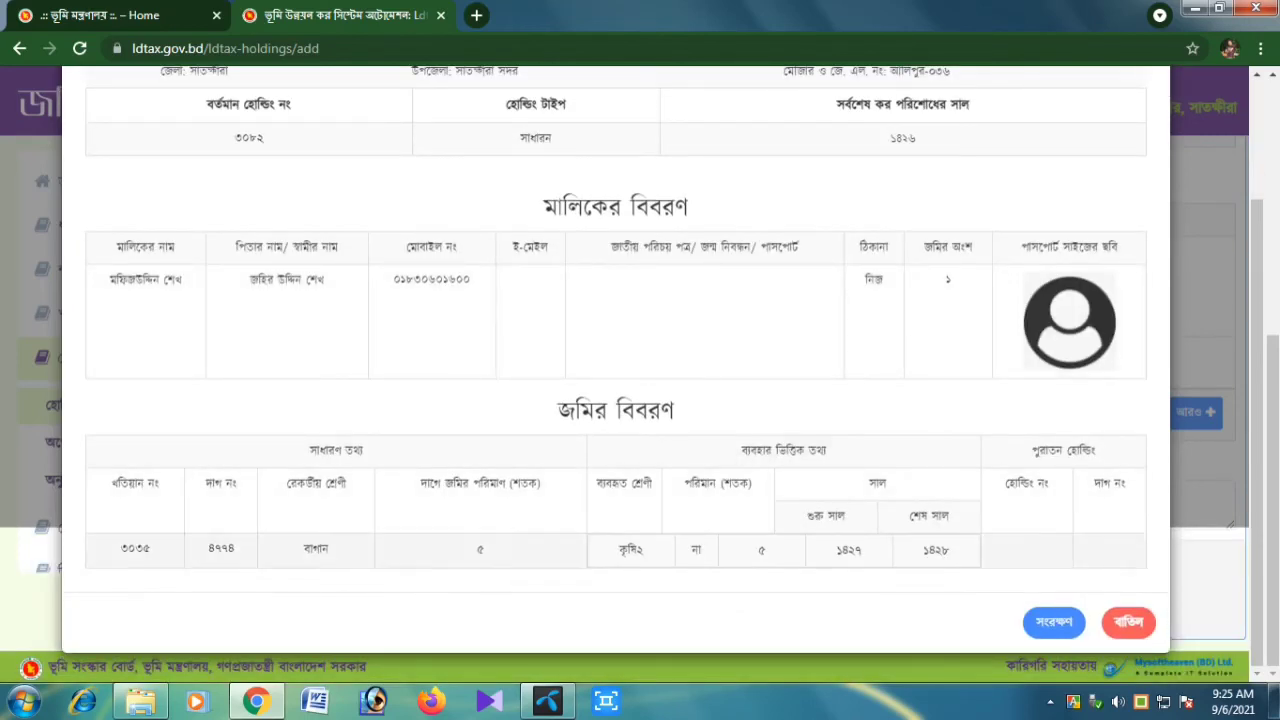
{"action": "left_click", "coordinate": [1053, 622]}
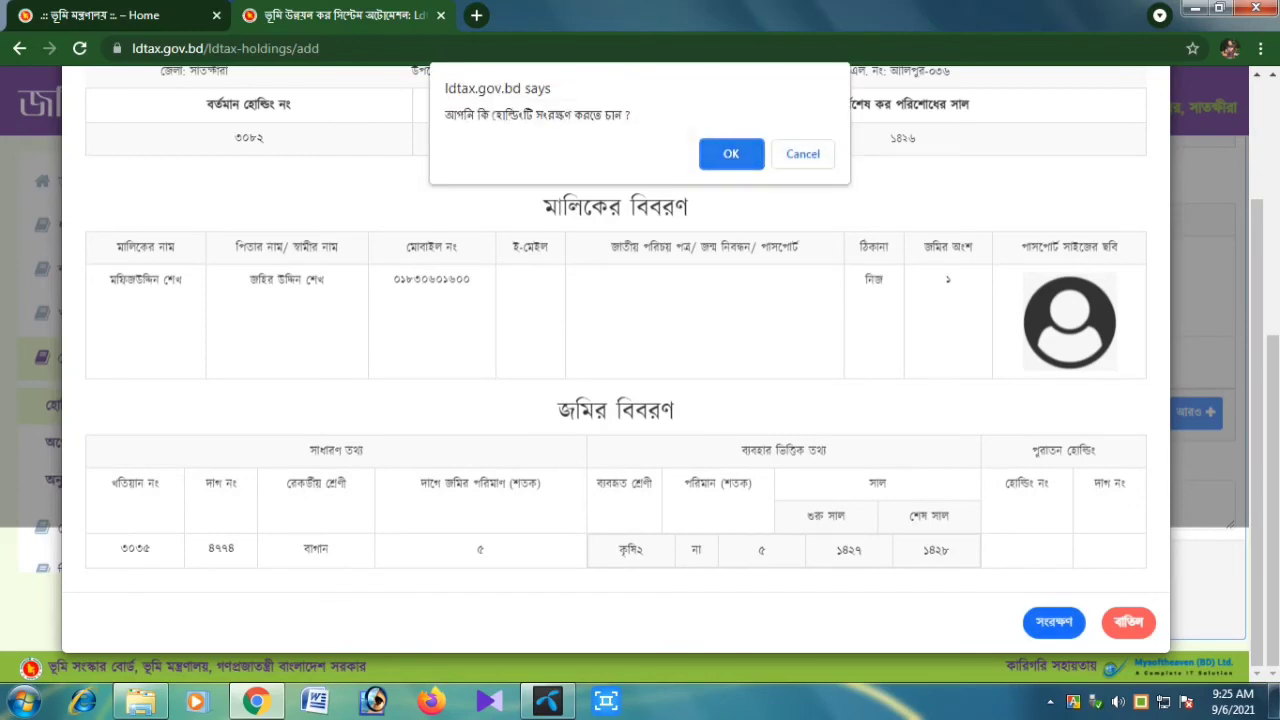
{"action": "key", "text": "Return"}
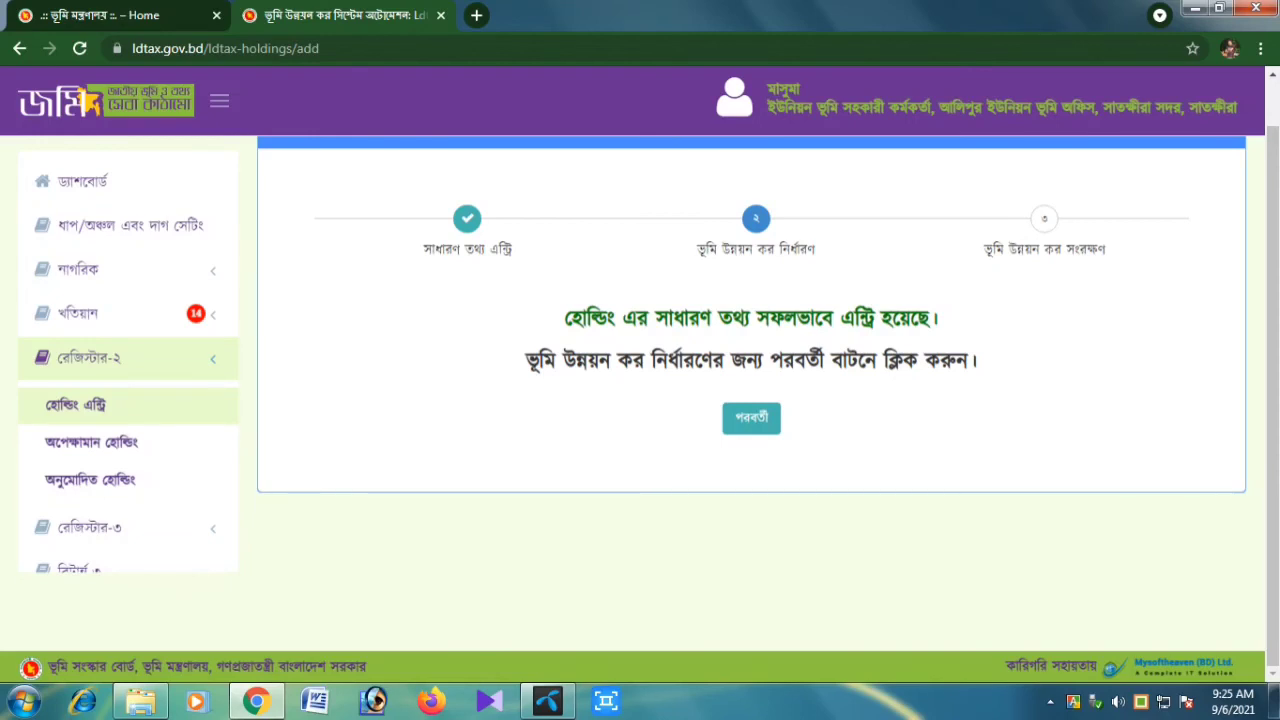
Proceed to the tax assessment, save it, then show the hidden tray icons
{"action": "left_click", "coordinate": [751, 418]}
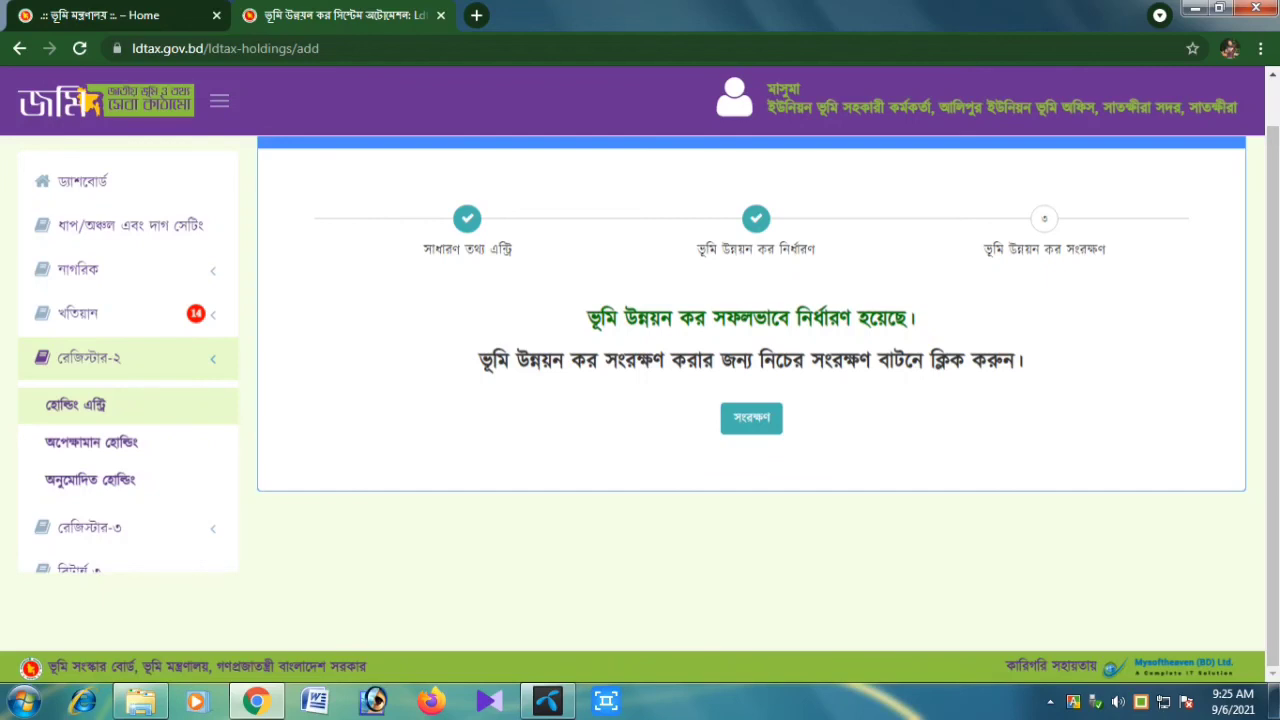
{"action": "left_click", "coordinate": [751, 418]}
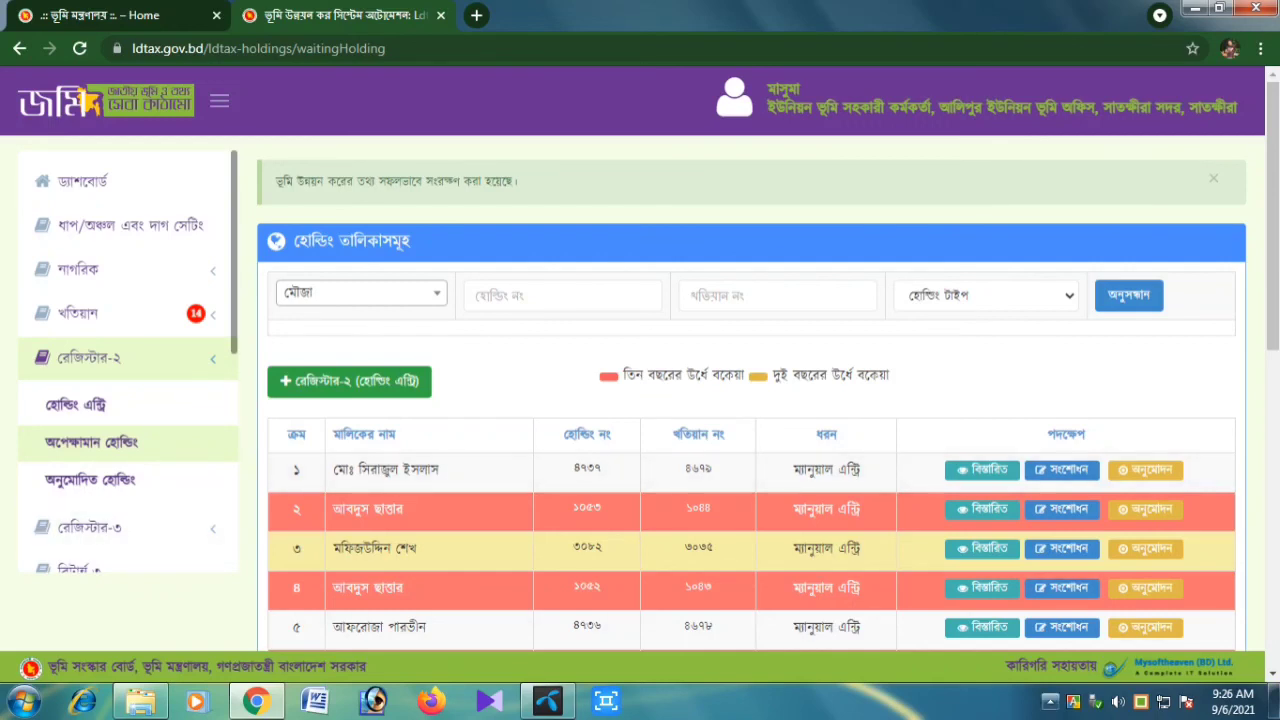
{"action": "left_click", "coordinate": [1050, 702]}
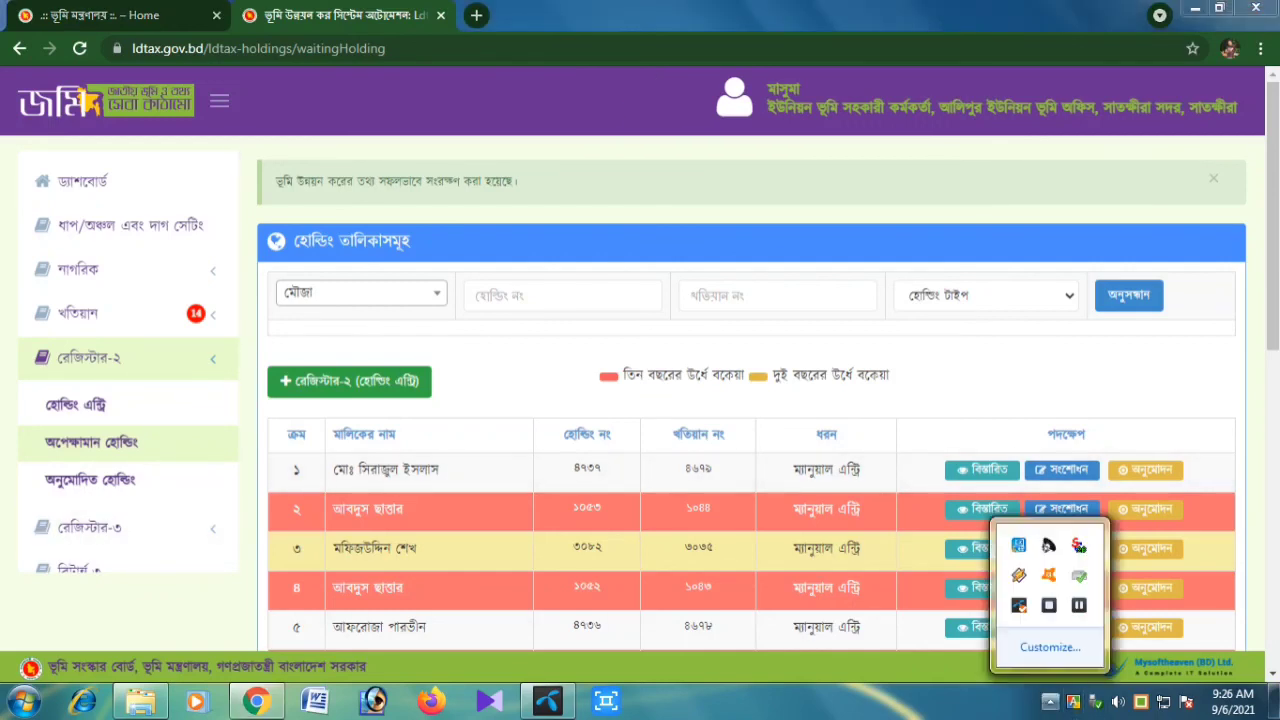